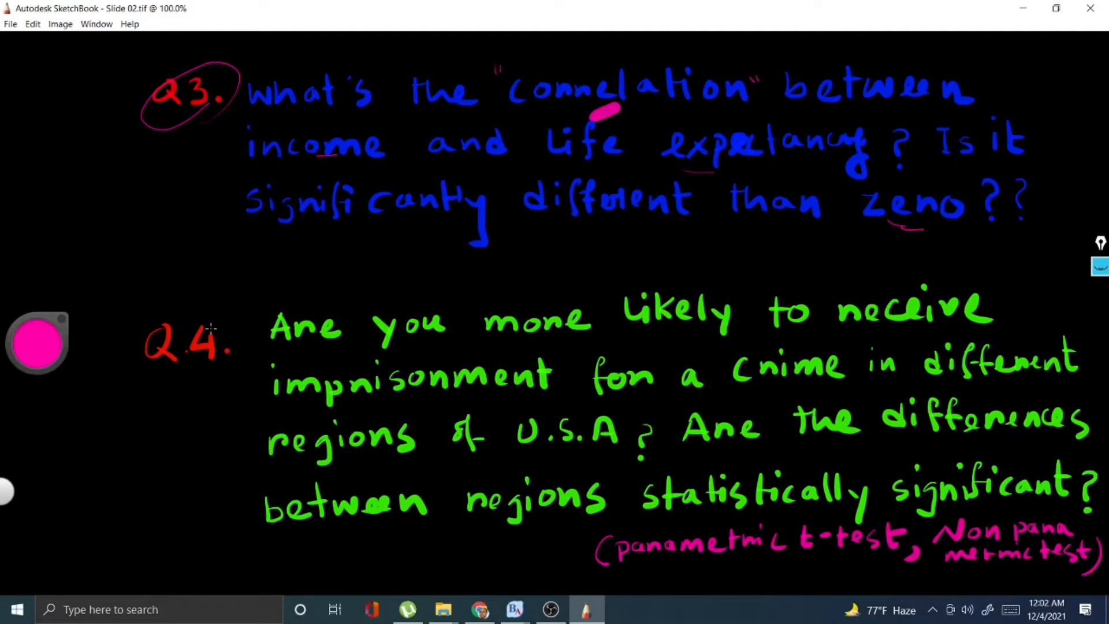
Circle the Q.4 label in pink and add short emphasis strokes below Q3 and under "correlation".
mouse_move(205, 314)
mouse_down()
mouse_move(218, 346)
mouse_move(197, 317)
mouse_up()
drag(190, 145, 186, 174)
drag(544, 117, 568, 112)
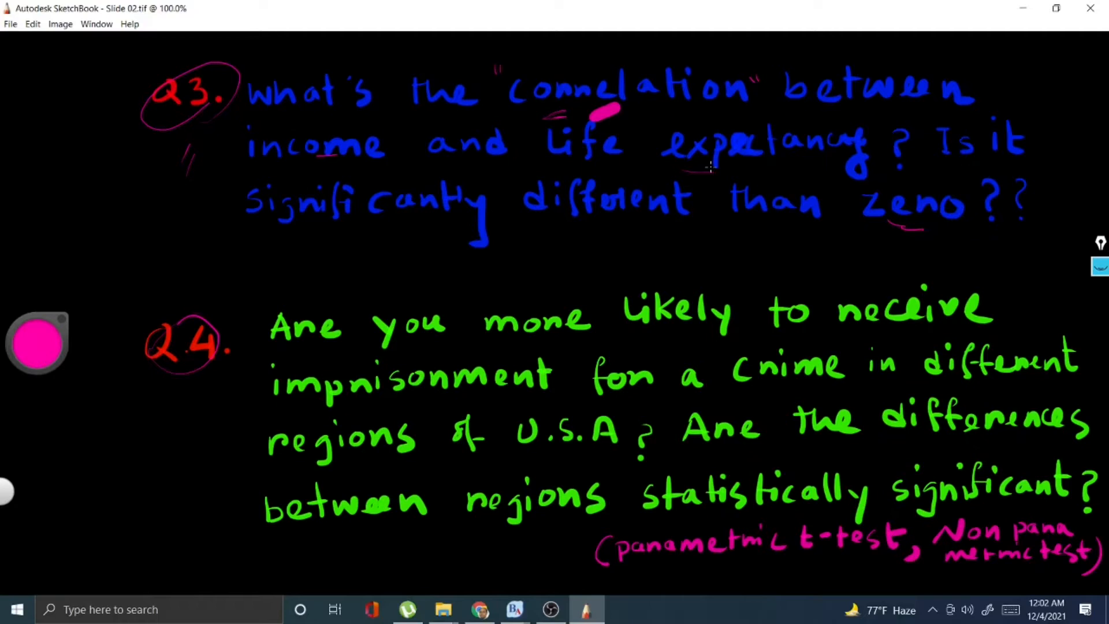
mouse_move(207, 315)
mouse_down()
mouse_move(219, 357)
mouse_move(201, 321)
mouse_up()
Underline "U.S.A", "imprisonment", "likely", "regions", "the" and "t-test" in question 4 with pink strokes.
drag(577, 471, 596, 467)
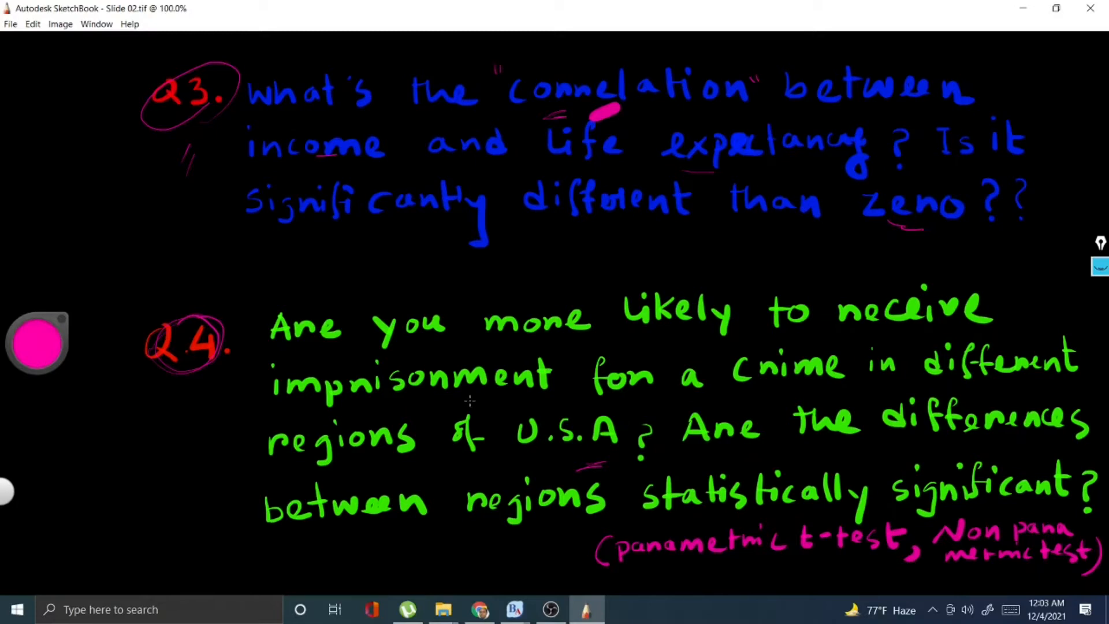
drag(473, 398, 482, 400)
drag(636, 337, 725, 331)
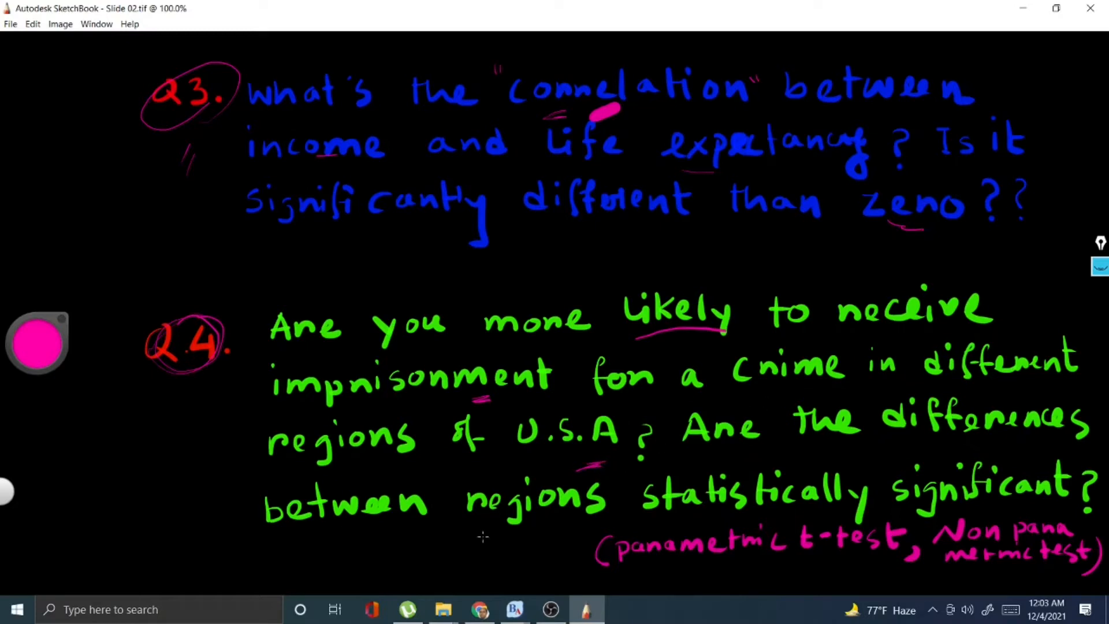
mouse_move(576, 525)
mouse_down()
mouse_move(564, 528)
mouse_move(578, 532)
mouse_up()
drag(796, 442, 821, 443)
drag(586, 452, 611, 453)
drag(813, 548, 834, 556)
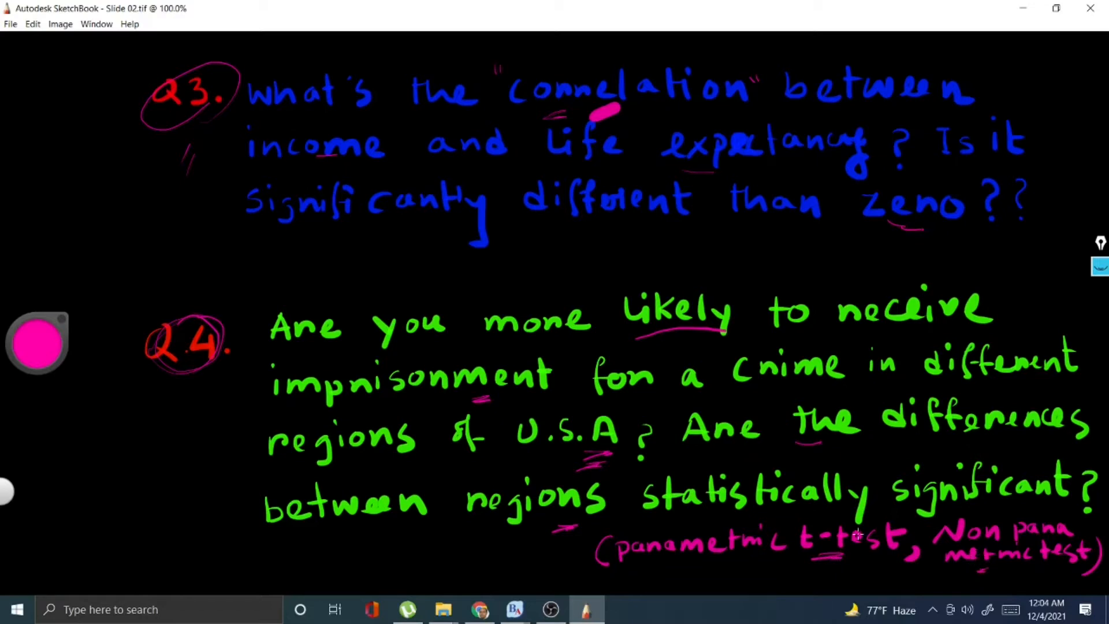
drag(814, 558, 834, 563)
Switch to BlueSky Statistics and look over its options for loading package datasets and installing R packages from CRAN.
key(alt+Tab)
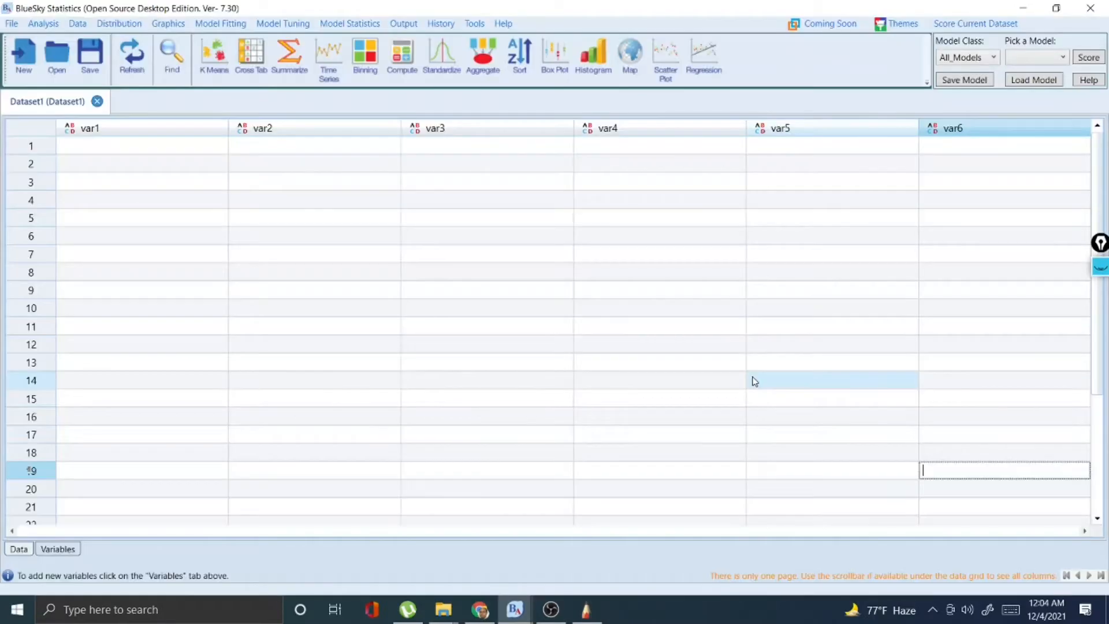
click(12, 25)
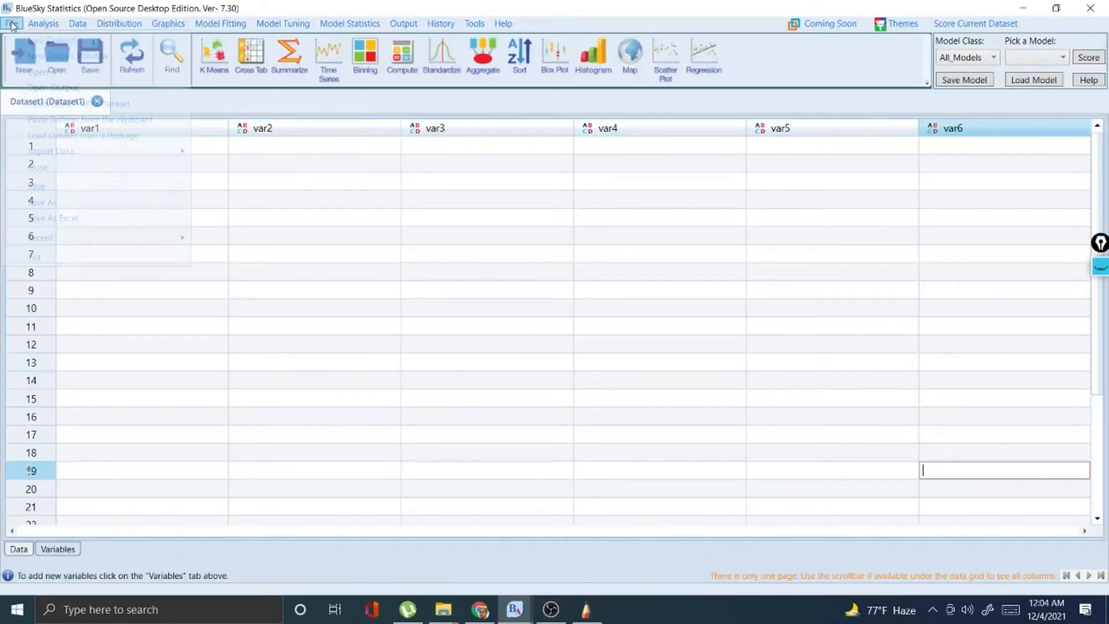
click(74, 136)
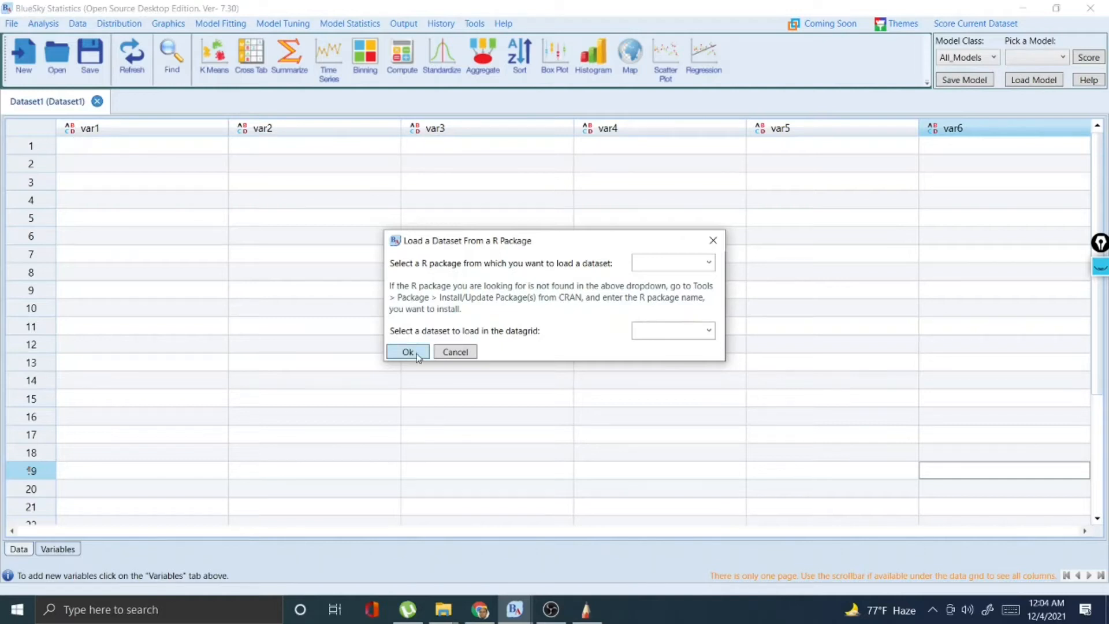
click(448, 354)
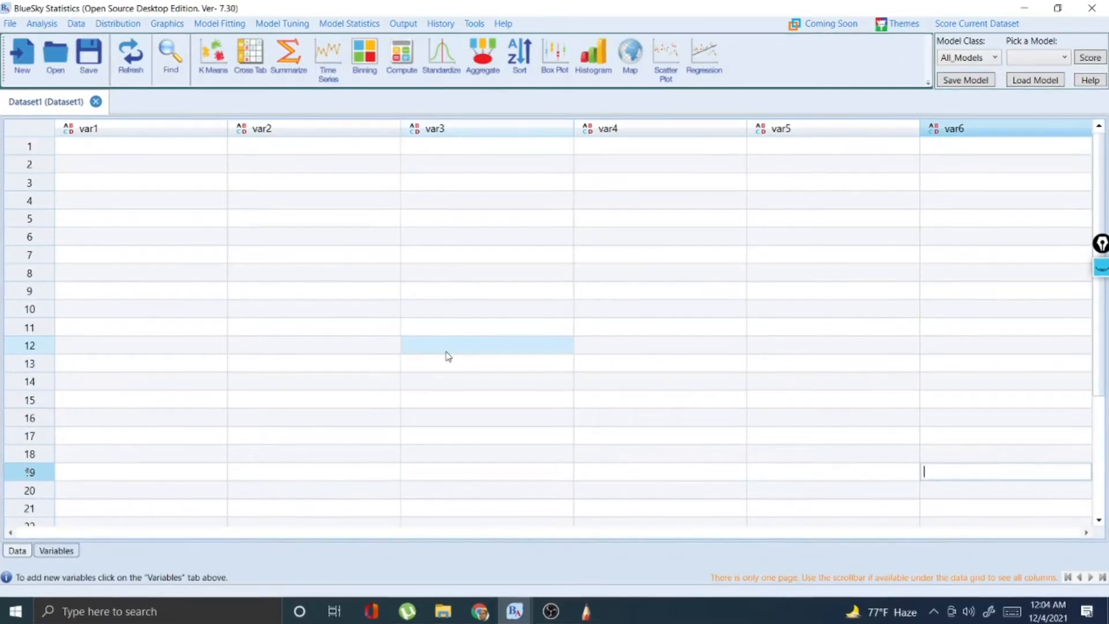
click(474, 23)
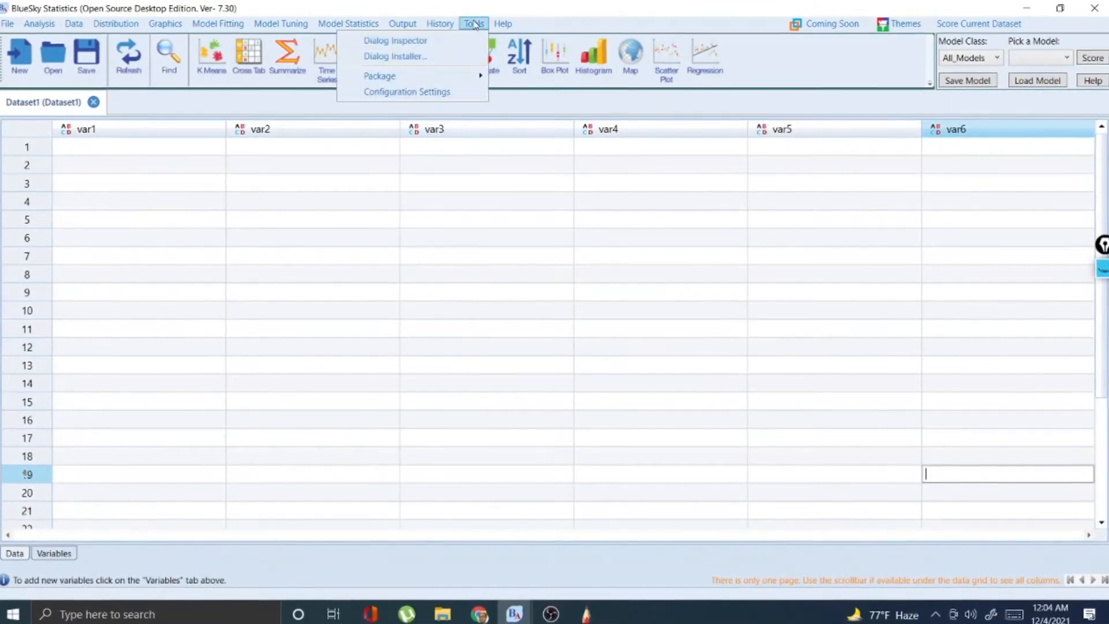
mouse_move(440, 24)
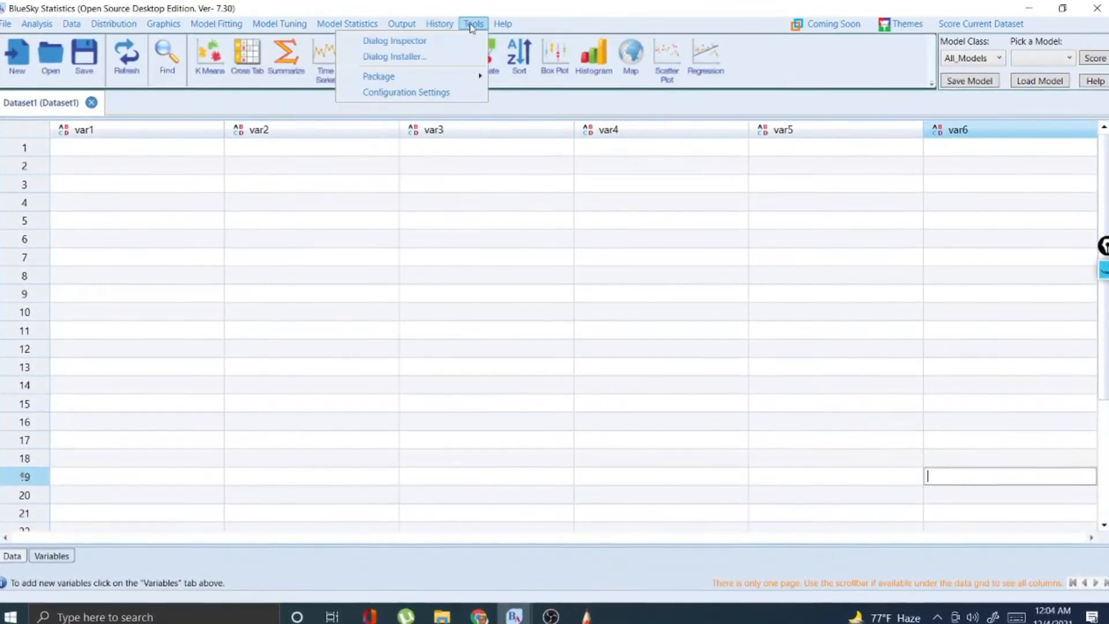
mouse_move(462, 76)
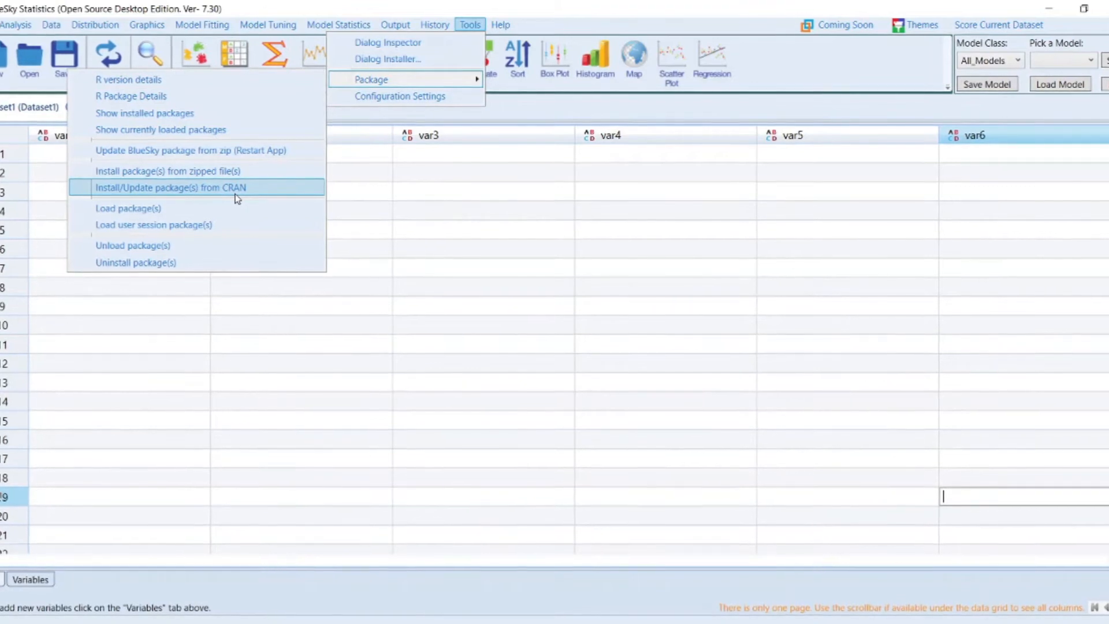
click(493, 249)
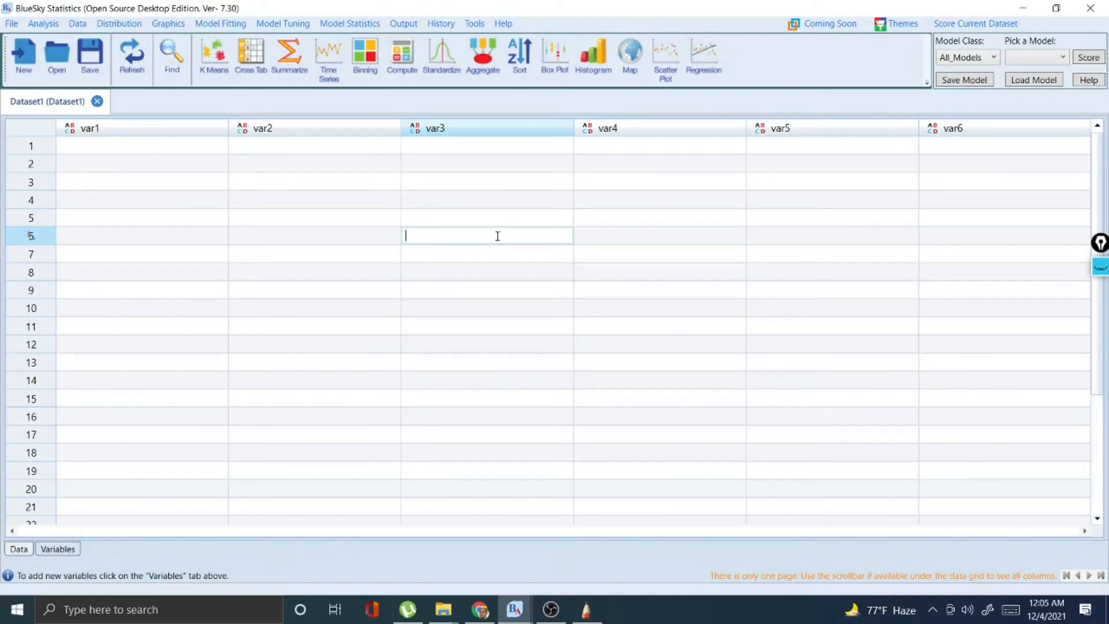
Load the UScrime dataset from the MASS R package into the data grid.
click(11, 24)
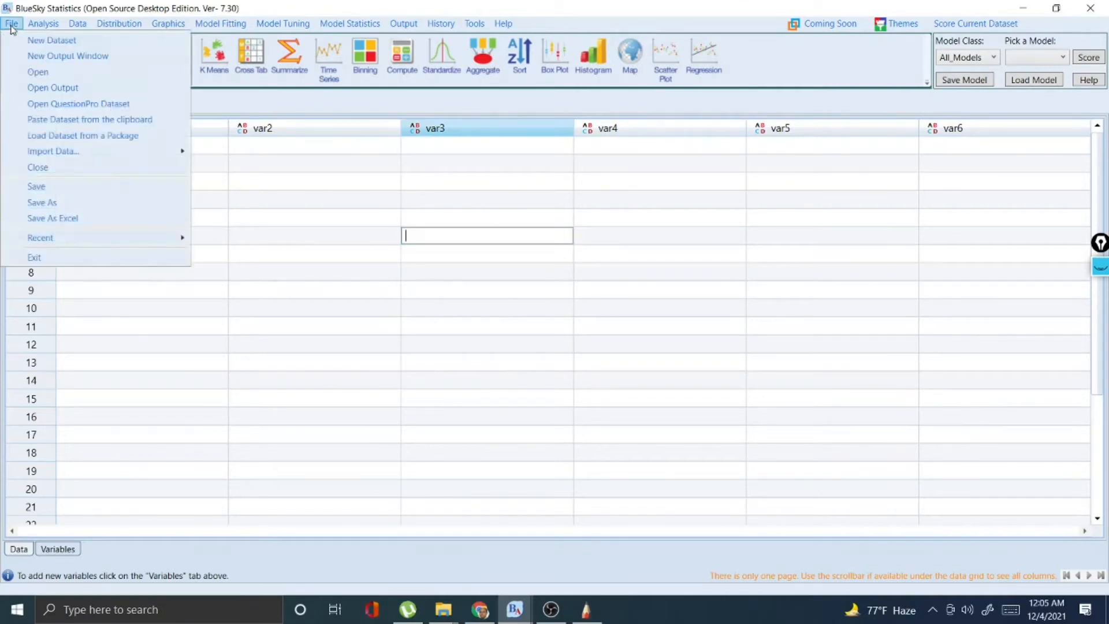
click(84, 141)
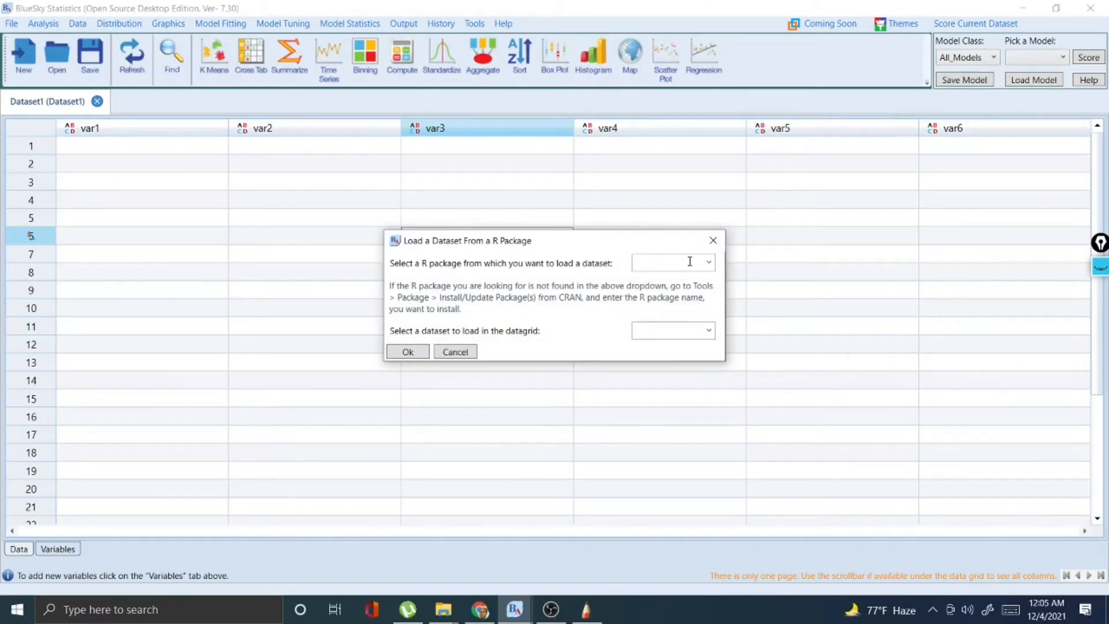
text(m)
click(709, 330)
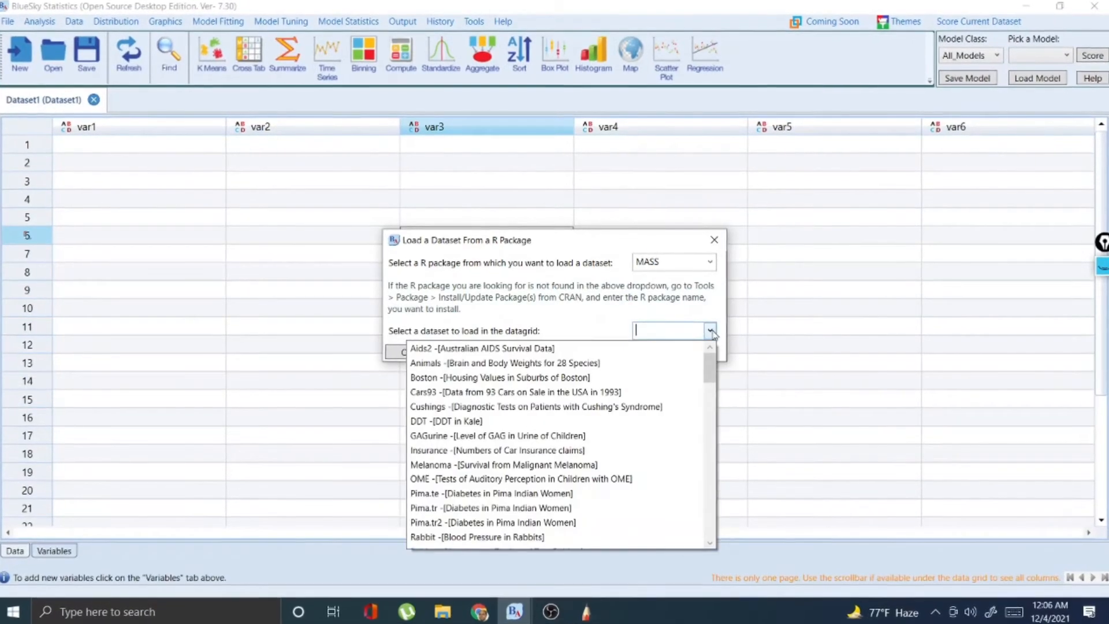
text(US)
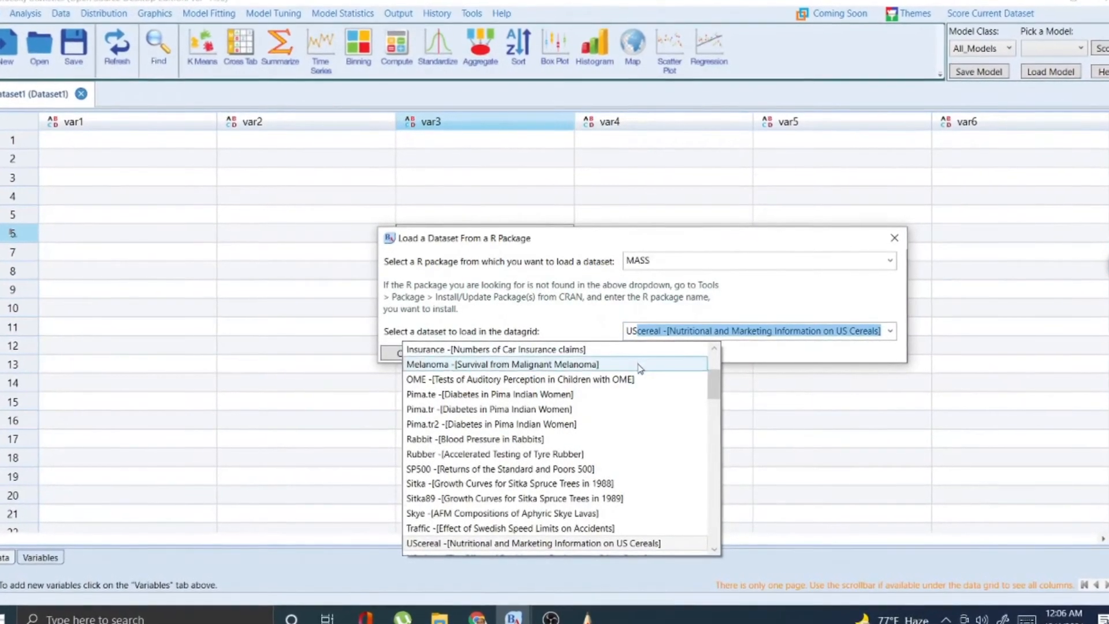
scroll(637, 373, down, 1)
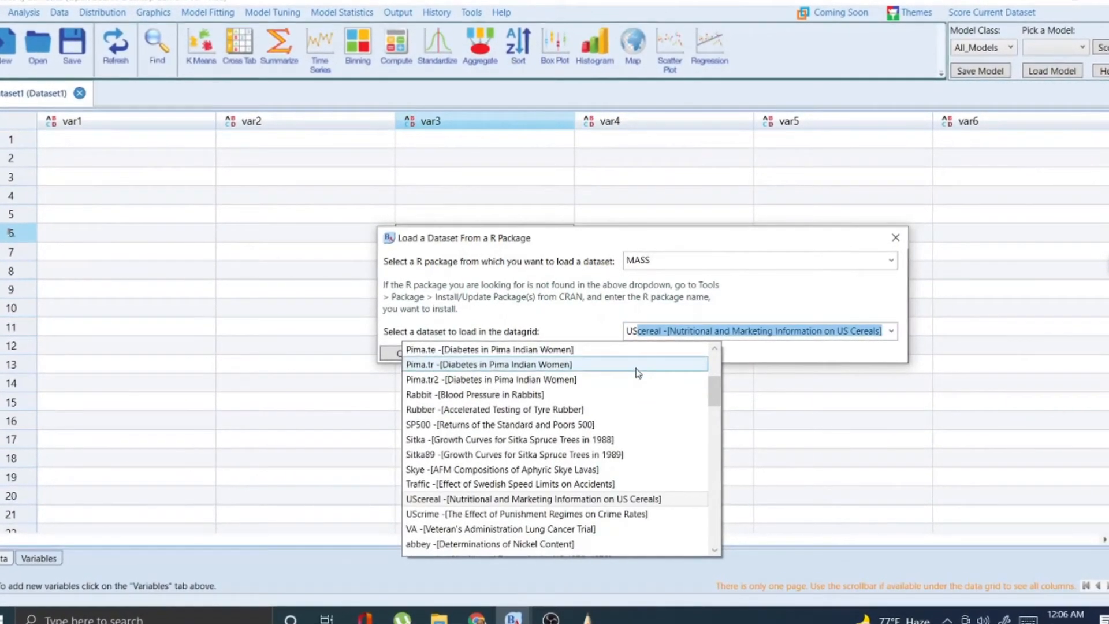
click(429, 517)
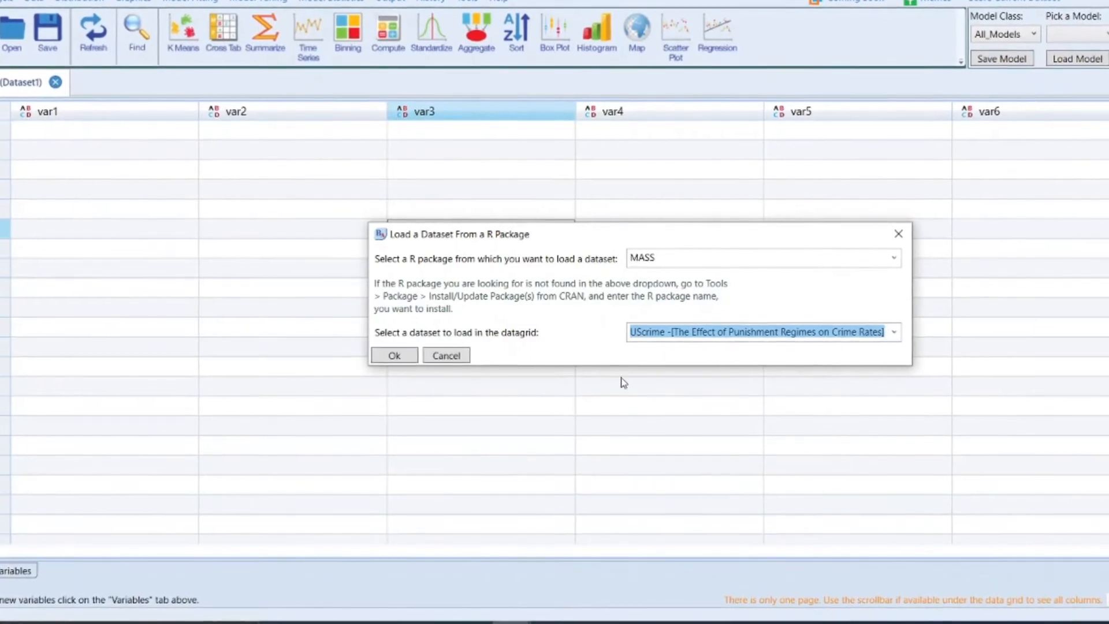
click(393, 358)
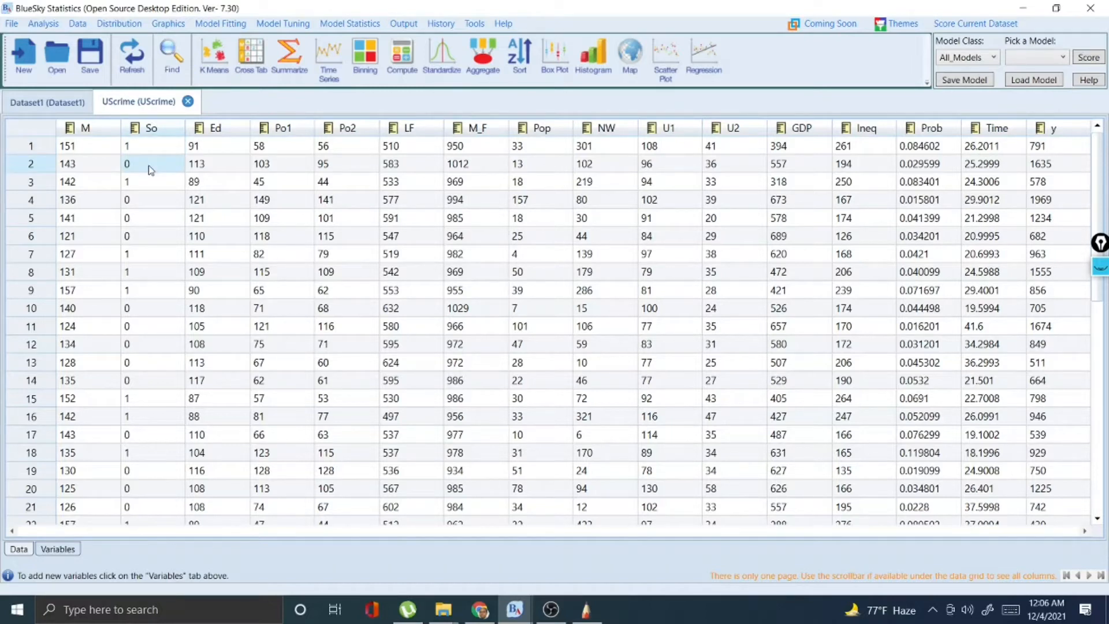
Examine the variable definitions and data of UScrime, trying to open the value levels of the So variable.
click(70, 550)
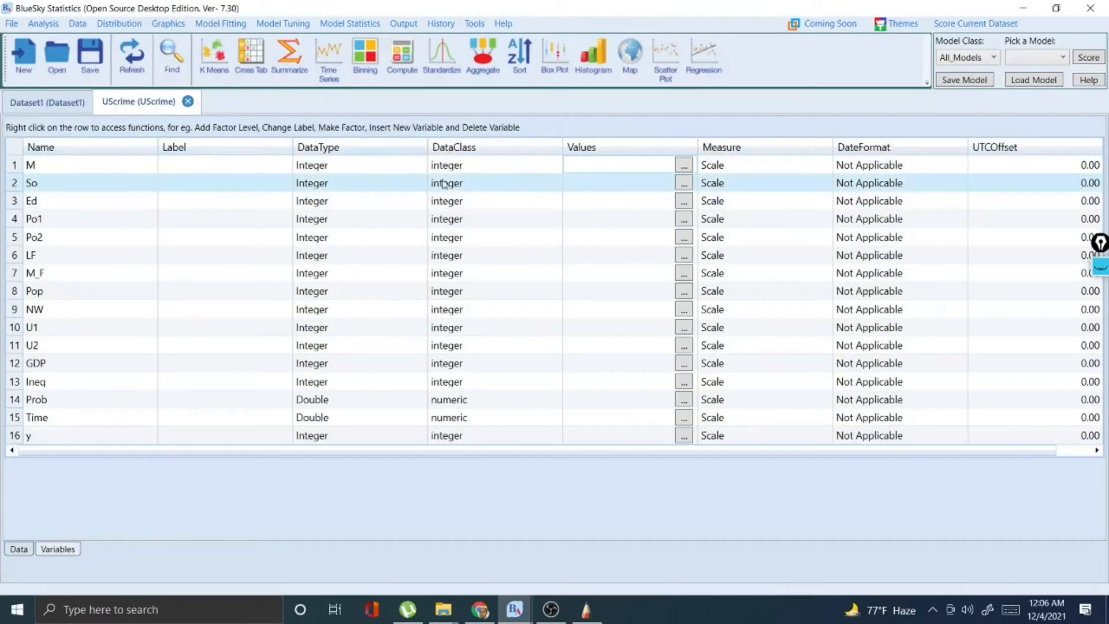
click(685, 183)
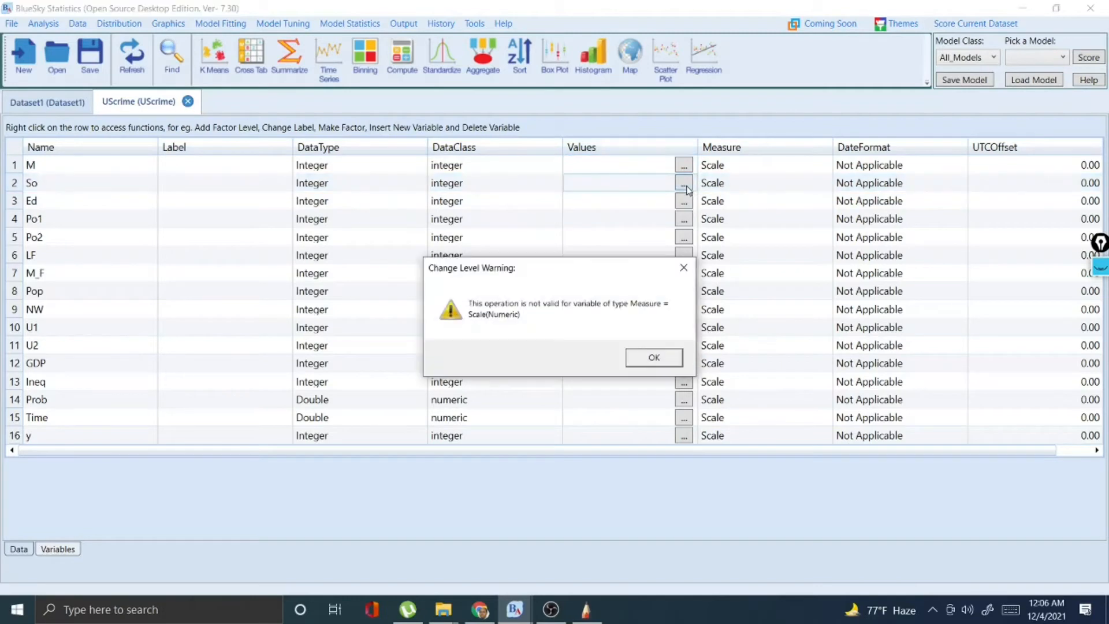
click(654, 357)
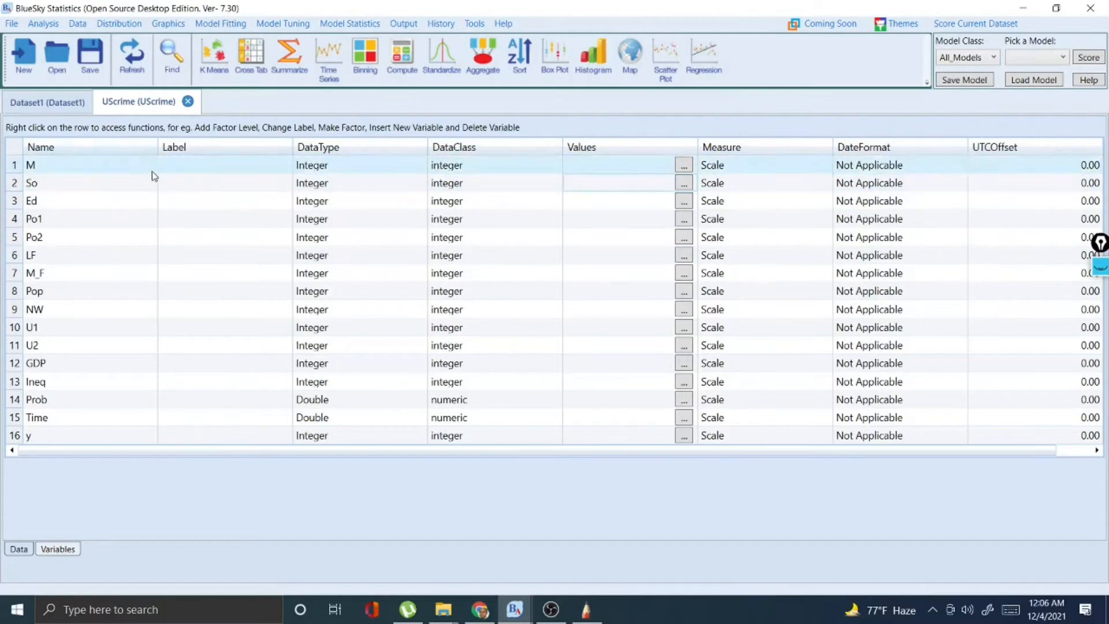
click(18, 549)
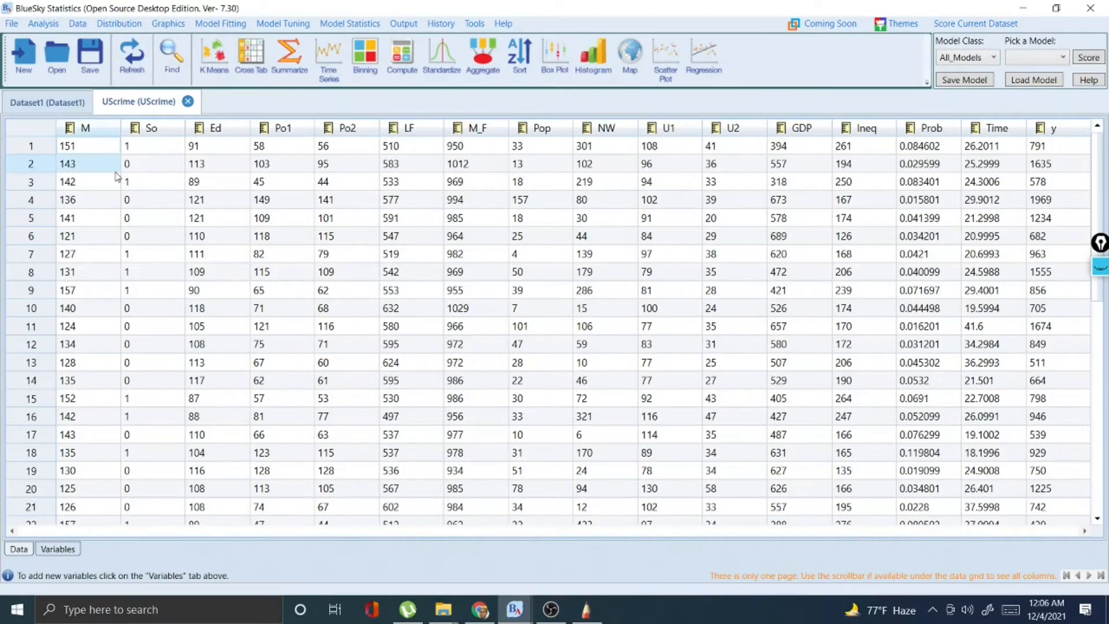
click(583, 145)
Set up an independent samples t-test with Prob as the selected test variable.
click(44, 26)
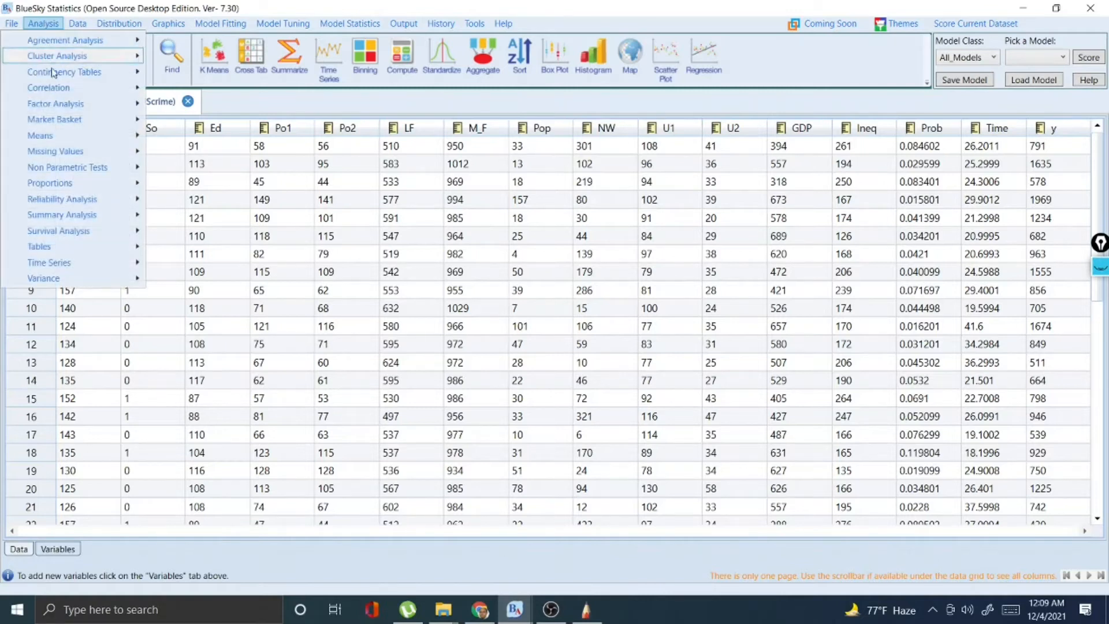
mouse_move(55, 141)
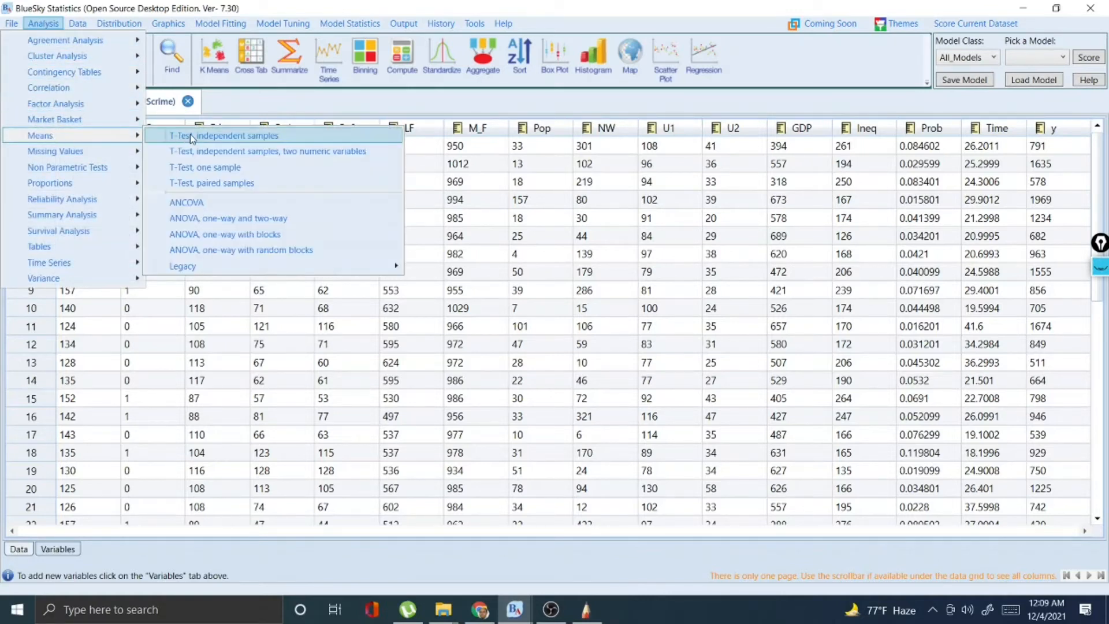
click(264, 136)
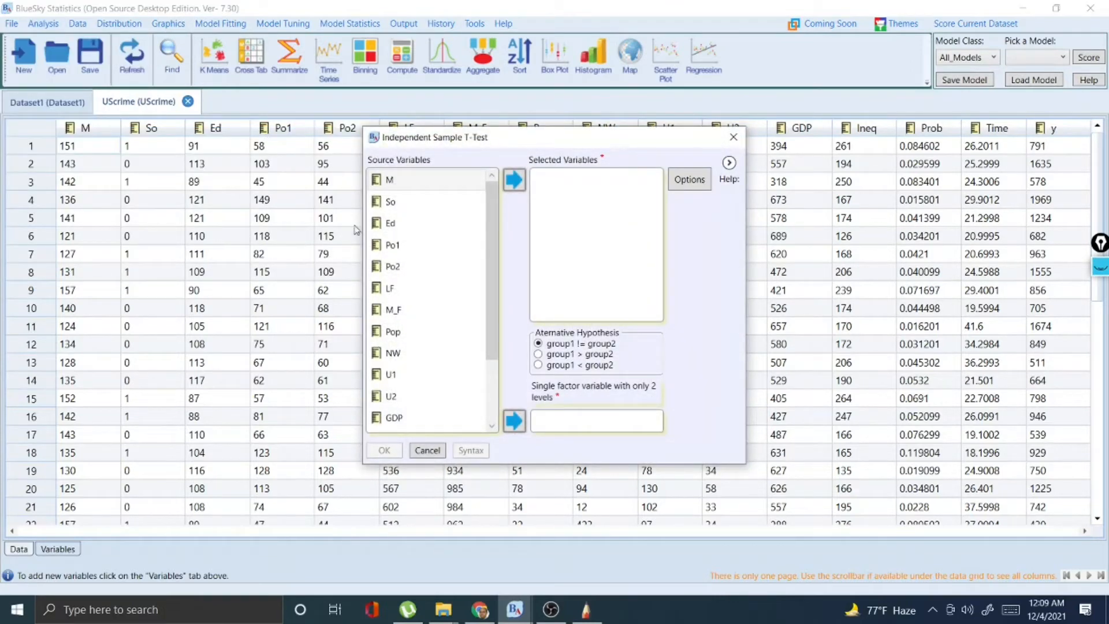
click(398, 202)
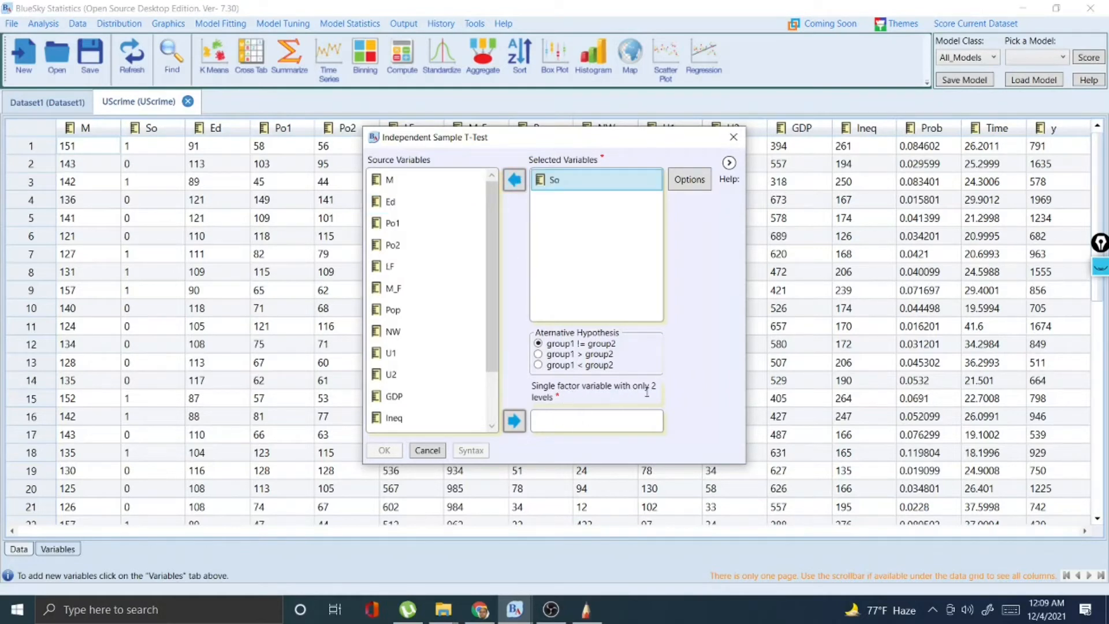
click(511, 180)
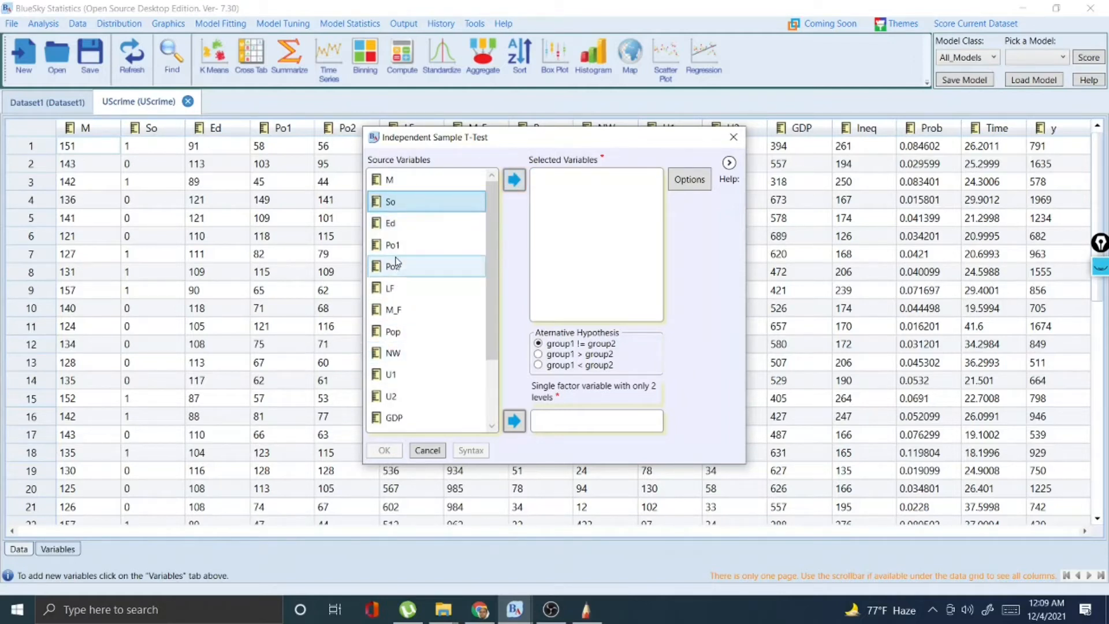
scroll(396, 262, down, 1)
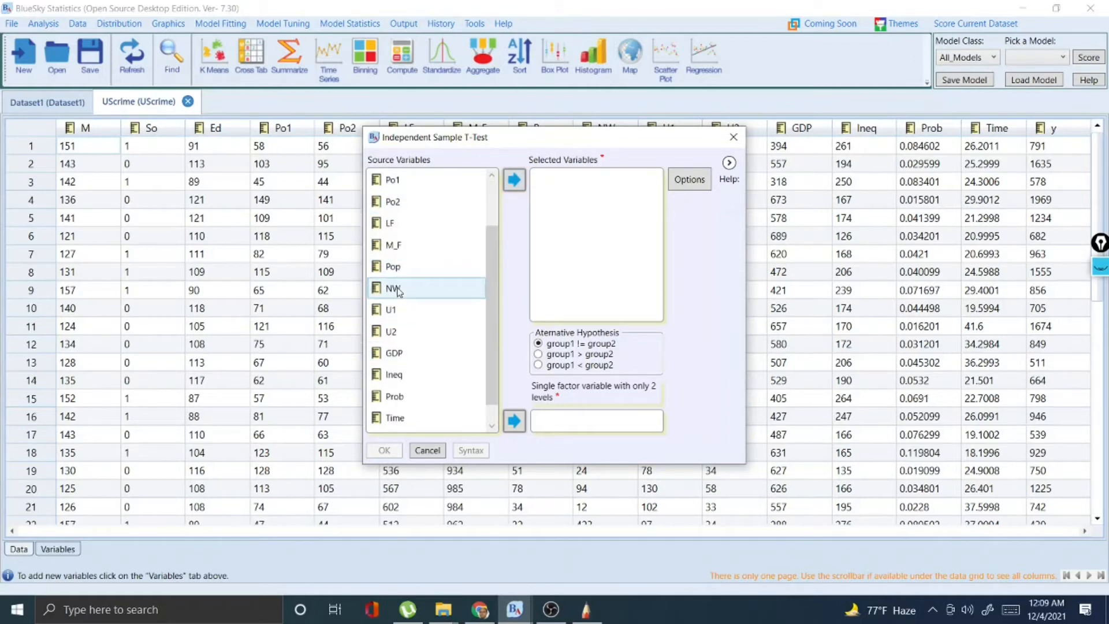
click(395, 397)
click(512, 180)
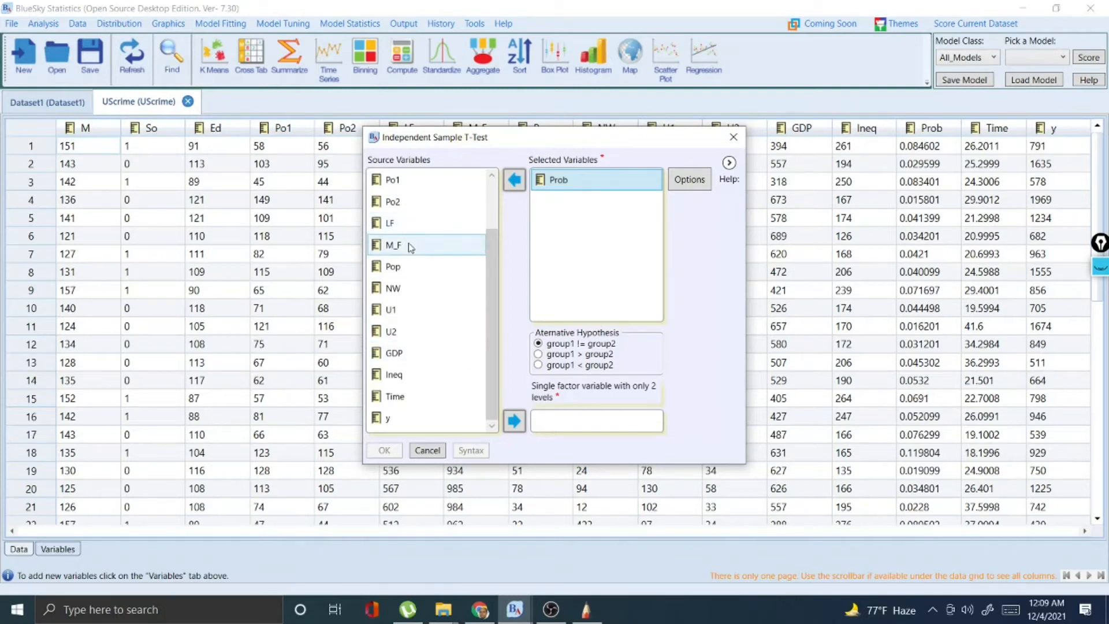
Assign So as the two-level factor variable and run the independent samples t-test.
scroll(408, 243, up, 1)
click(397, 207)
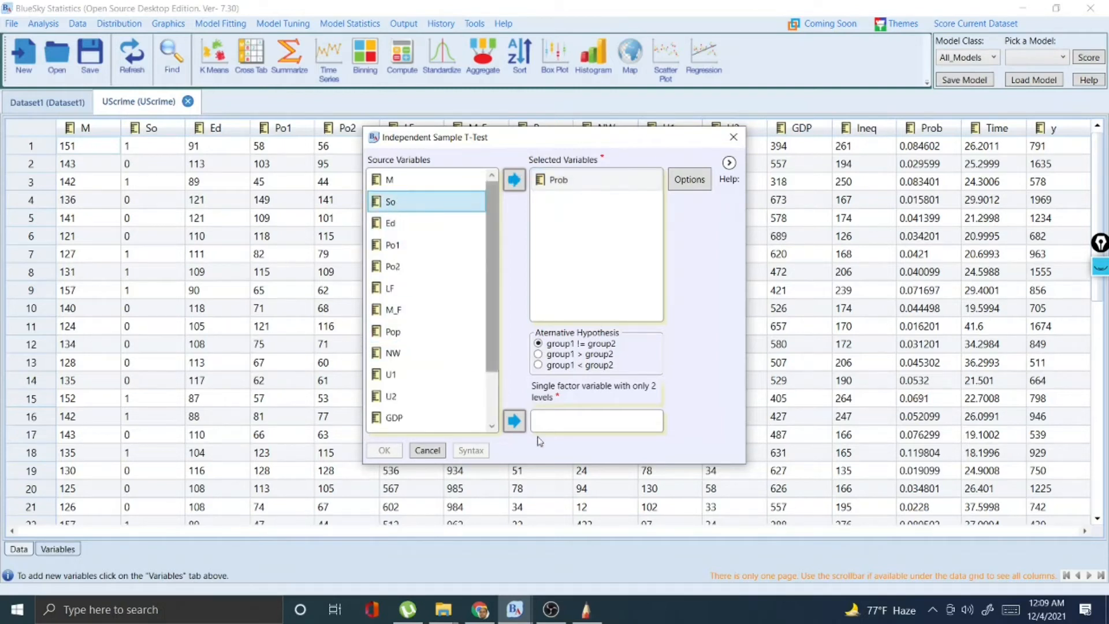
click(513, 420)
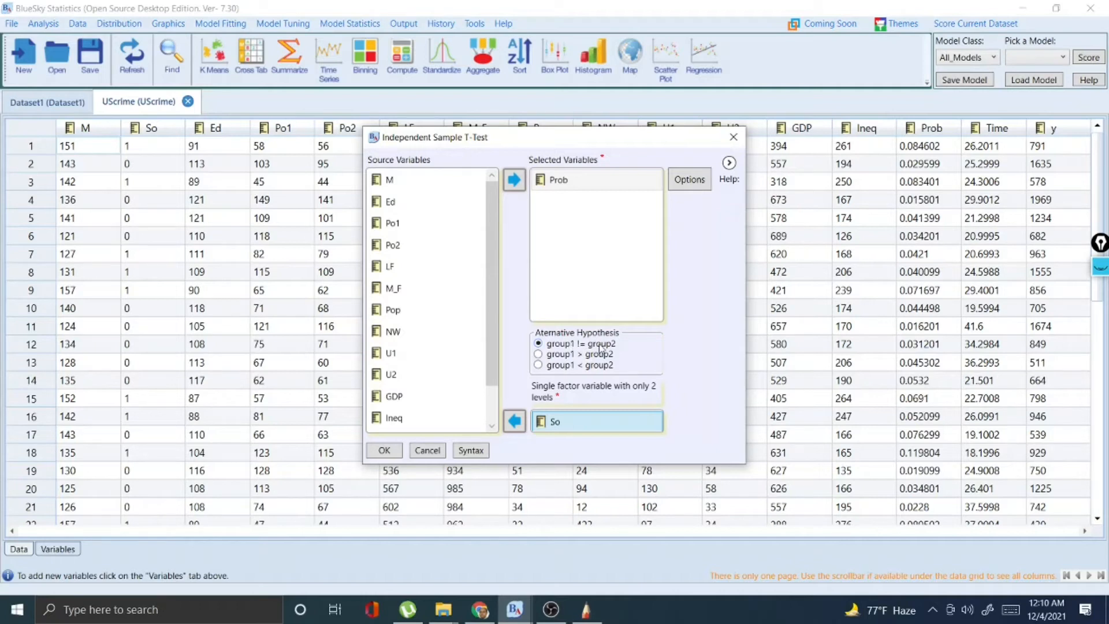
click(384, 450)
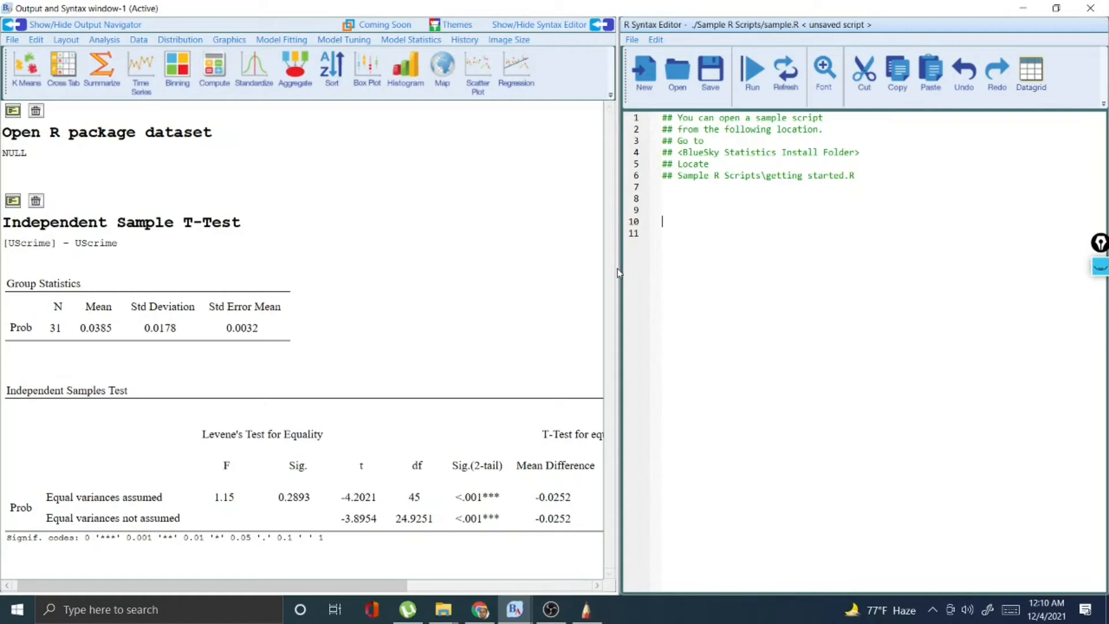
Widen the output pane across the whole window over the R syntax editor and move the floating pen toolbar inward.
drag(619, 267, 1105, 287)
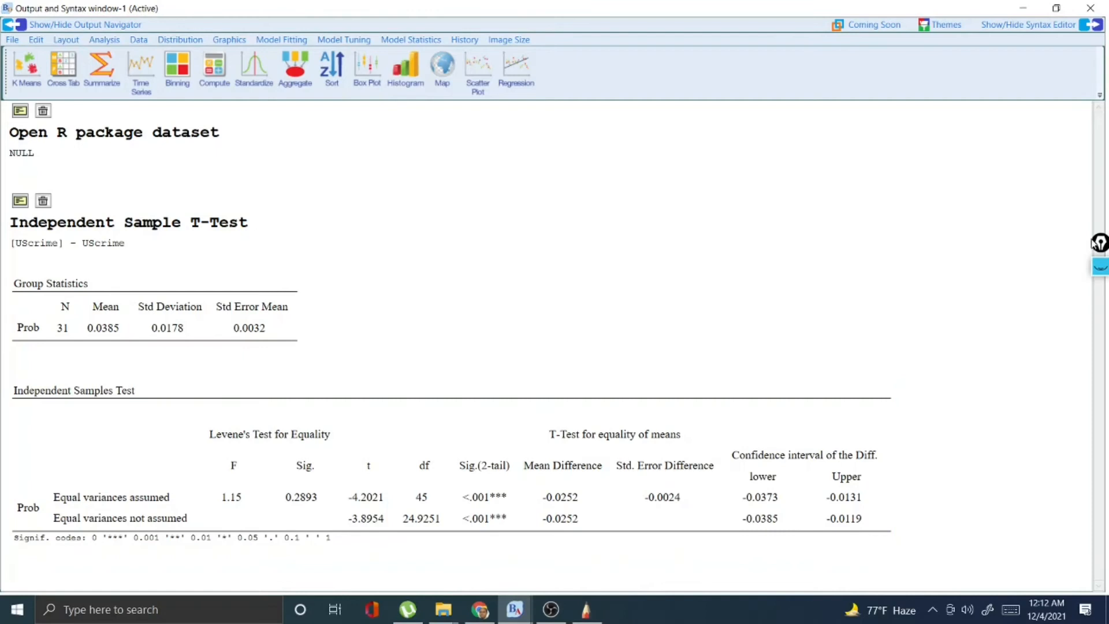
drag(1099, 241, 1019, 210)
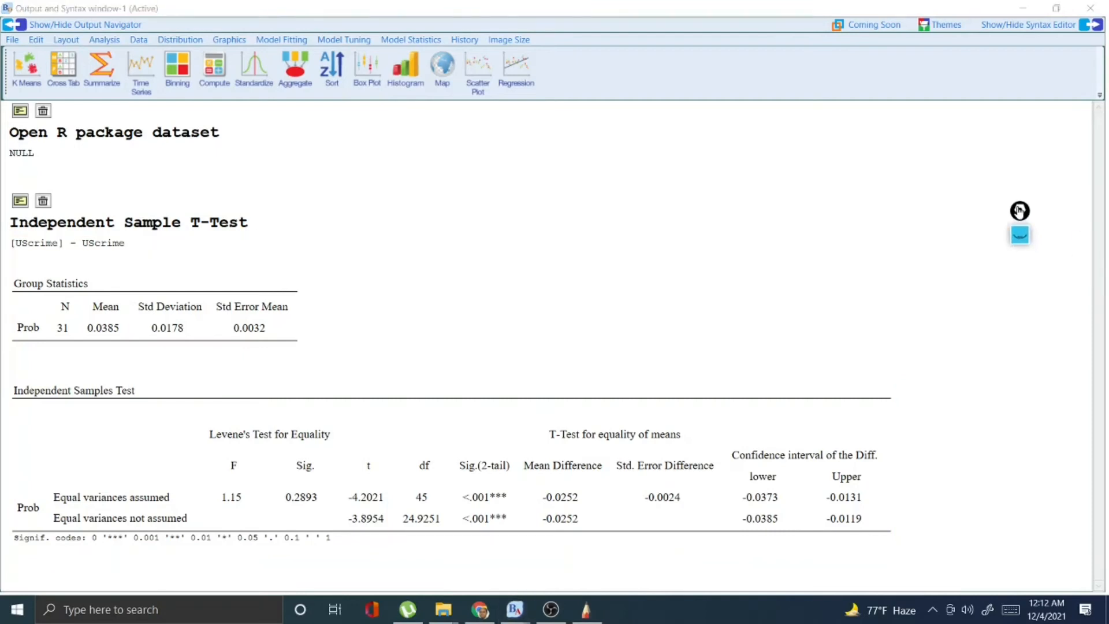
Circle both Sig.(2-tail) p-values in the Independent Samples Test table with the pink highlighter.
click(1019, 235)
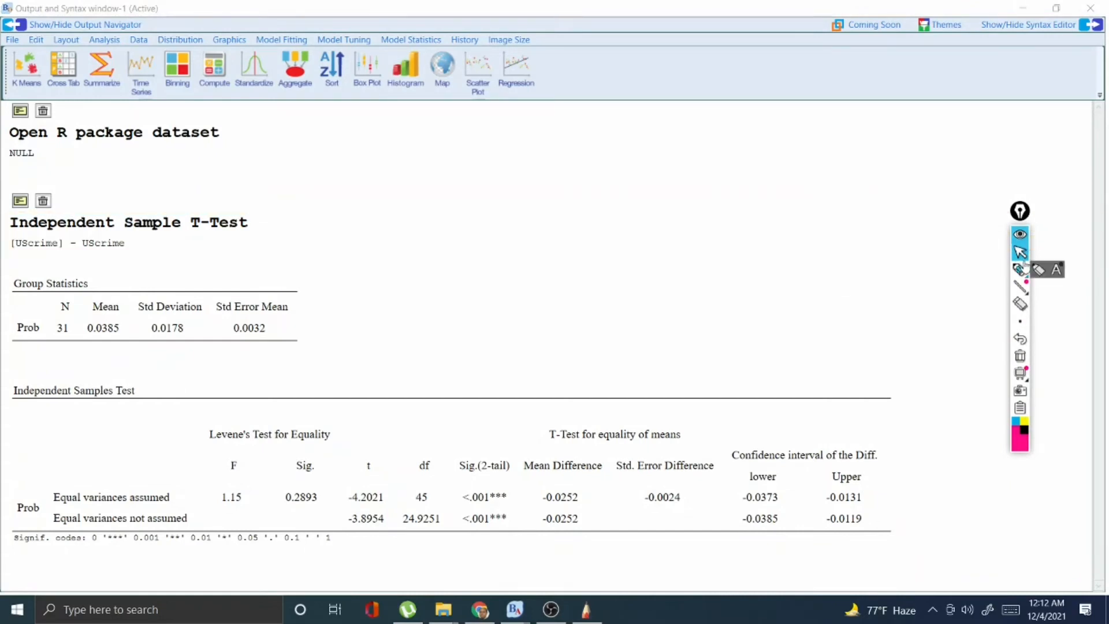
click(1020, 270)
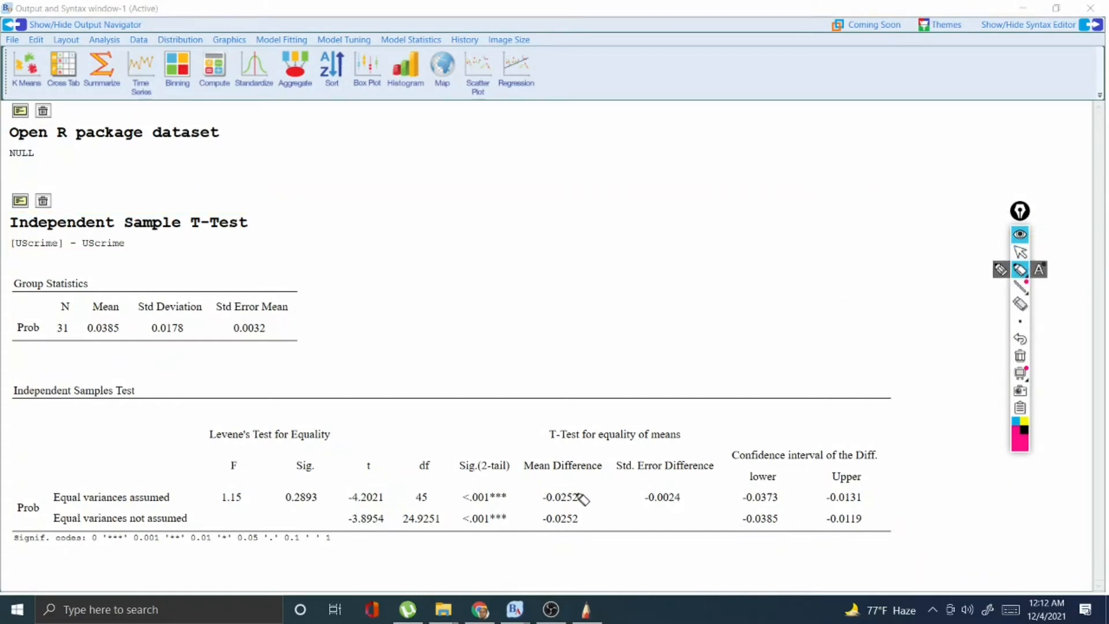
mouse_move(481, 483)
mouse_down()
mouse_move(490, 535)
mouse_move(485, 474)
mouse_move(524, 511)
mouse_move(502, 520)
mouse_up()
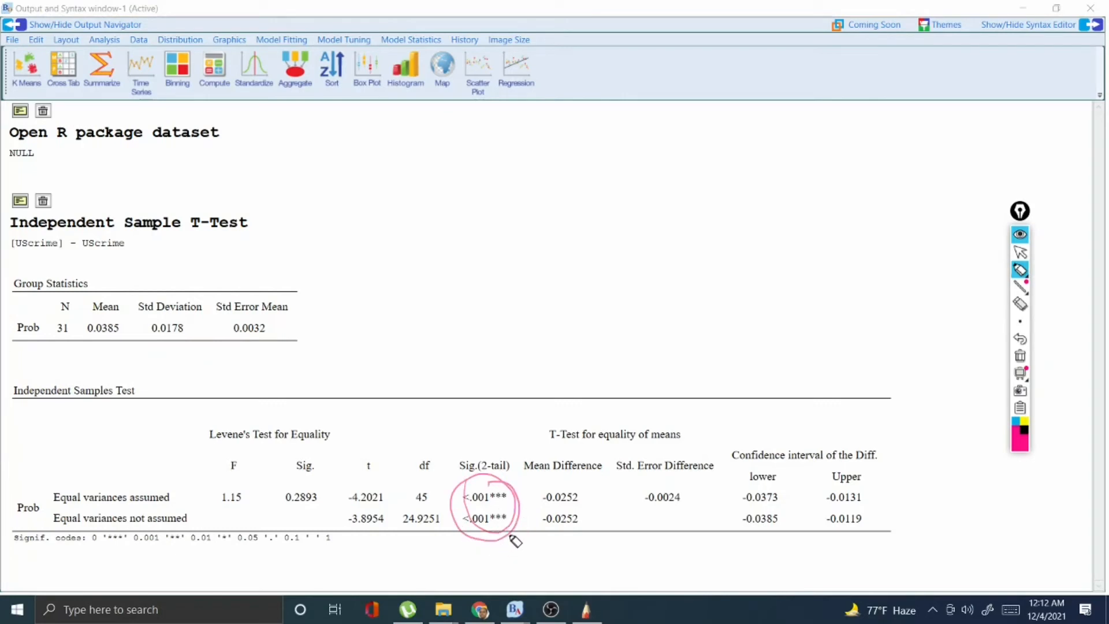
Handwrite "significance", "reject", "Null" and "hypothesis" in pink in the empty area above the Independent Samples Test table.
mouse_move(562, 253)
mouse_down()
mouse_move(591, 220)
mouse_move(612, 218)
mouse_move(598, 195)
mouse_move(660, 156)
mouse_up()
drag(623, 240, 643, 202)
mouse_move(641, 268)
mouse_down()
mouse_move(659, 248)
mouse_move(683, 247)
mouse_move(705, 156)
mouse_up()
mouse_move(716, 247)
mouse_down()
mouse_move(719, 272)
mouse_move(746, 184)
mouse_move(764, 169)
mouse_up()
mouse_move(754, 261)
mouse_down()
mouse_move(805, 223)
mouse_move(811, 176)
mouse_move(838, 149)
mouse_move(855, 156)
mouse_up()
drag(844, 196, 838, 226)
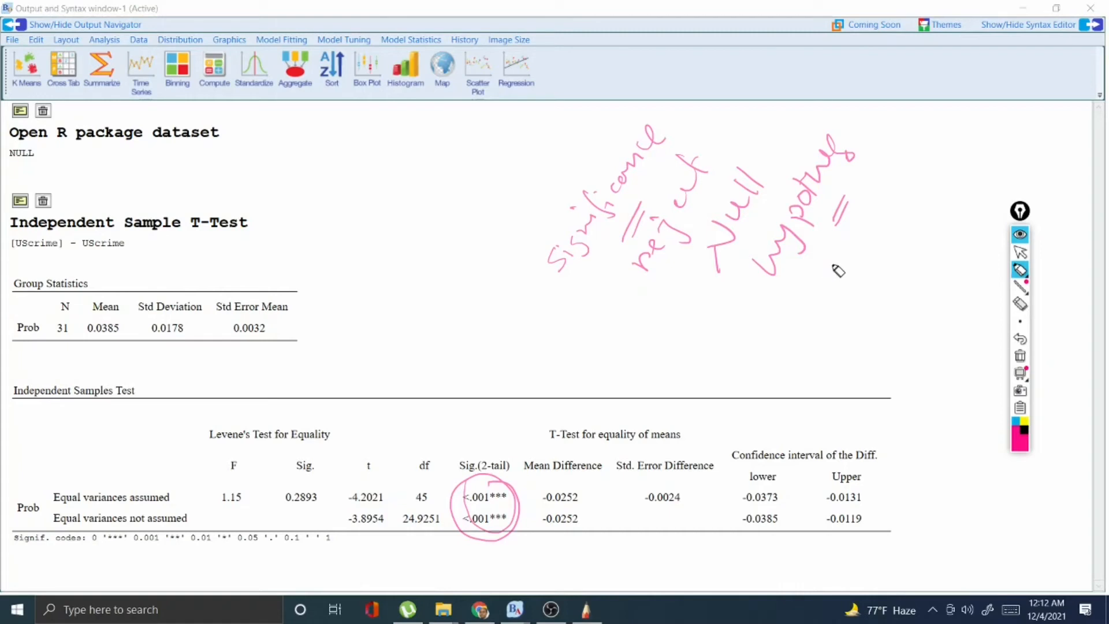
Underline the handwritten words "significance", "reject", "Null" and "hypothesis" in pink, and hide the annotations.
drag(833, 233, 847, 231)
mouse_move(577, 284)
mouse_down()
mouse_move(625, 193)
mouse_move(637, 214)
mouse_up()
drag(667, 286, 691, 242)
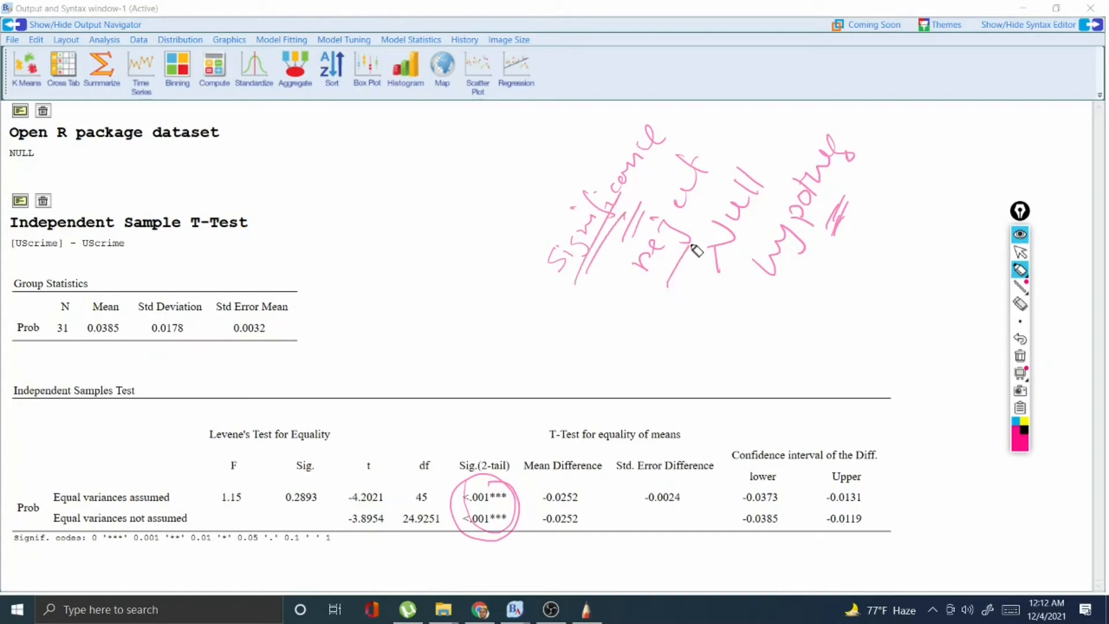
drag(737, 315, 764, 276)
drag(694, 271, 779, 314)
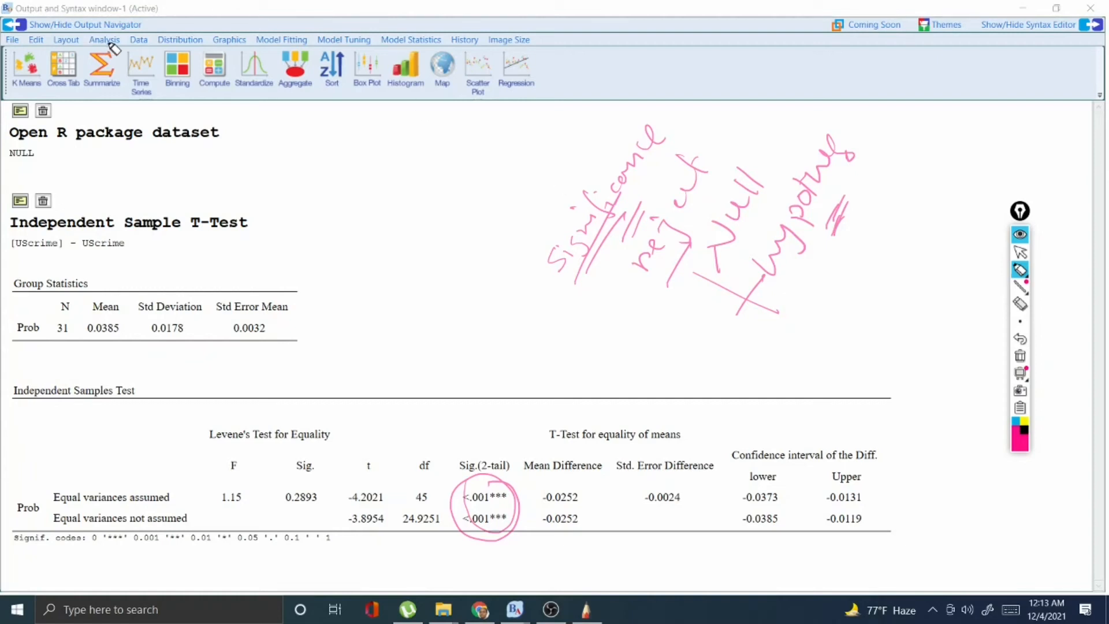
click(1019, 234)
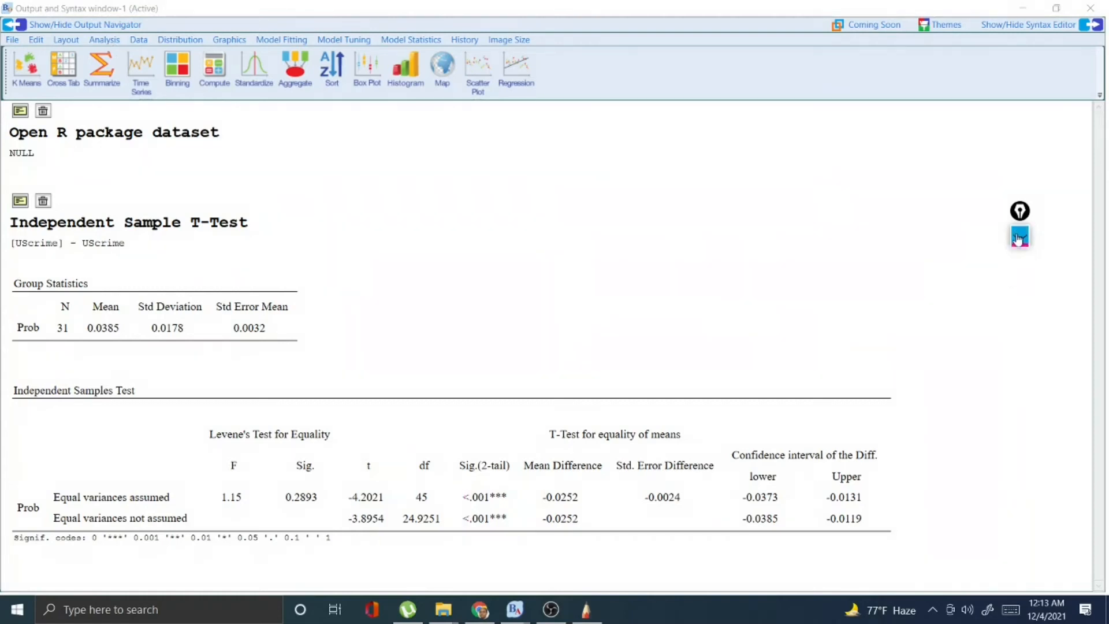
Look at the one-sample and paired-samples t-test dialogs in turn, closing each without running it.
click(102, 40)
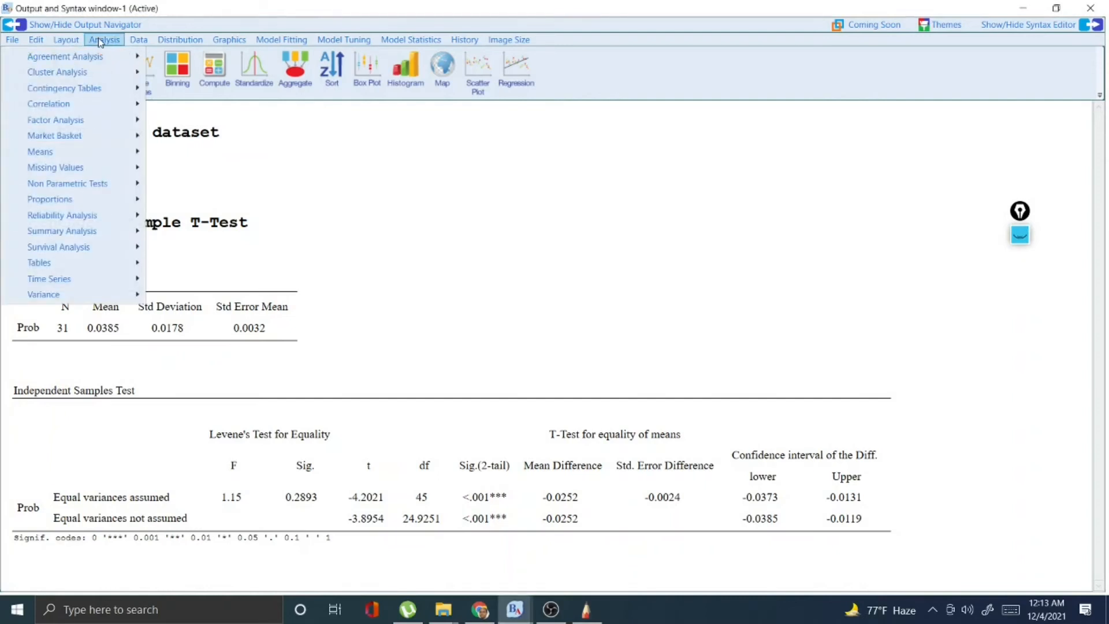
mouse_move(92, 152)
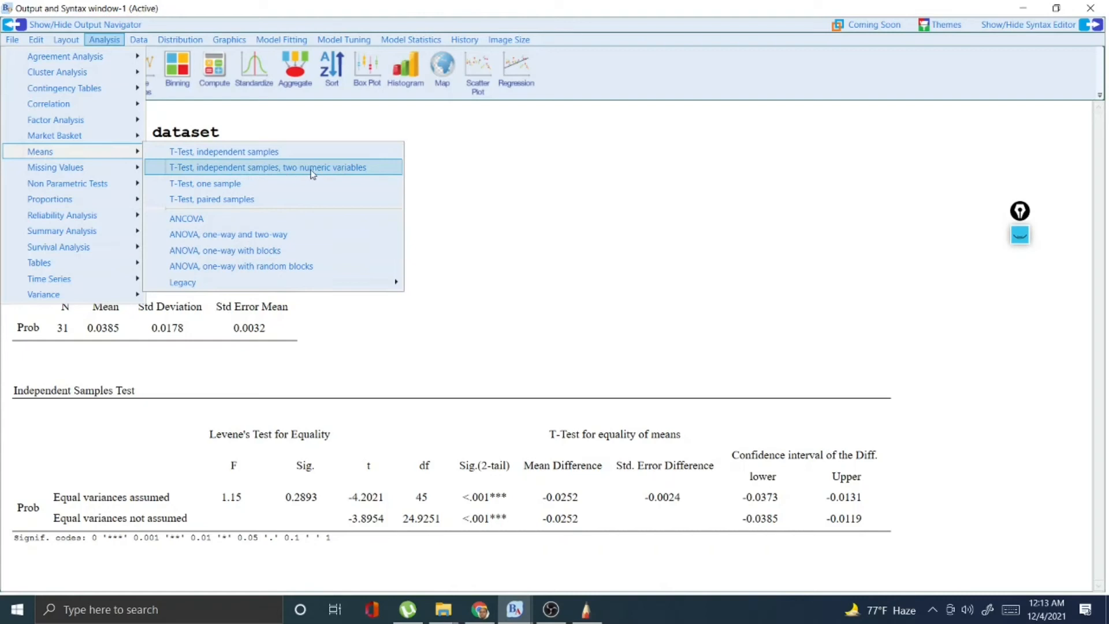
click(236, 184)
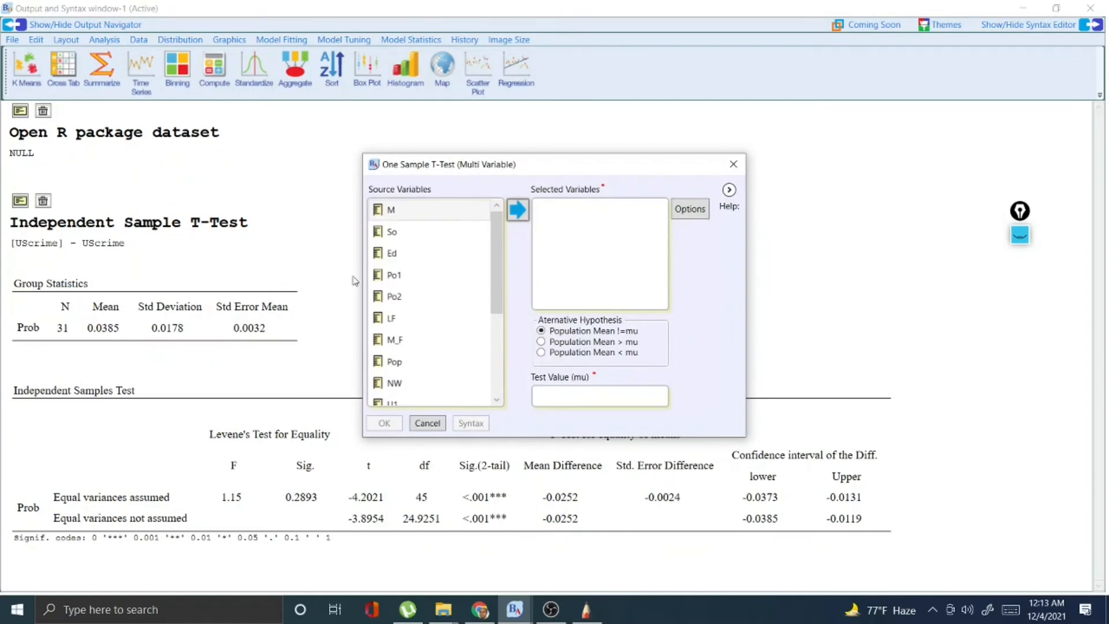
click(430, 424)
click(94, 39)
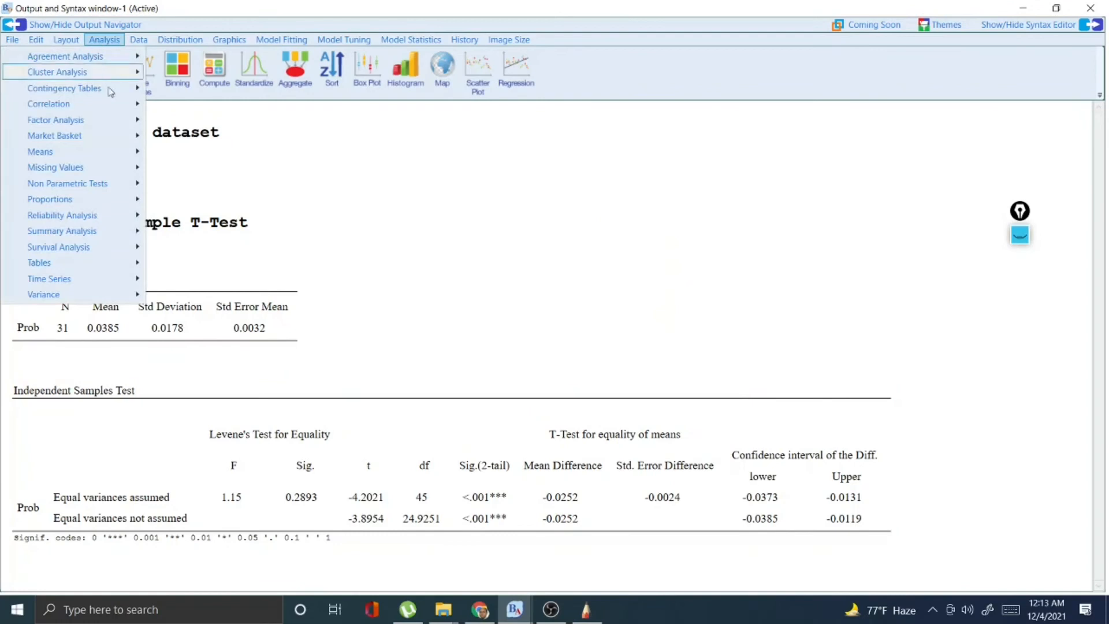
mouse_move(136, 154)
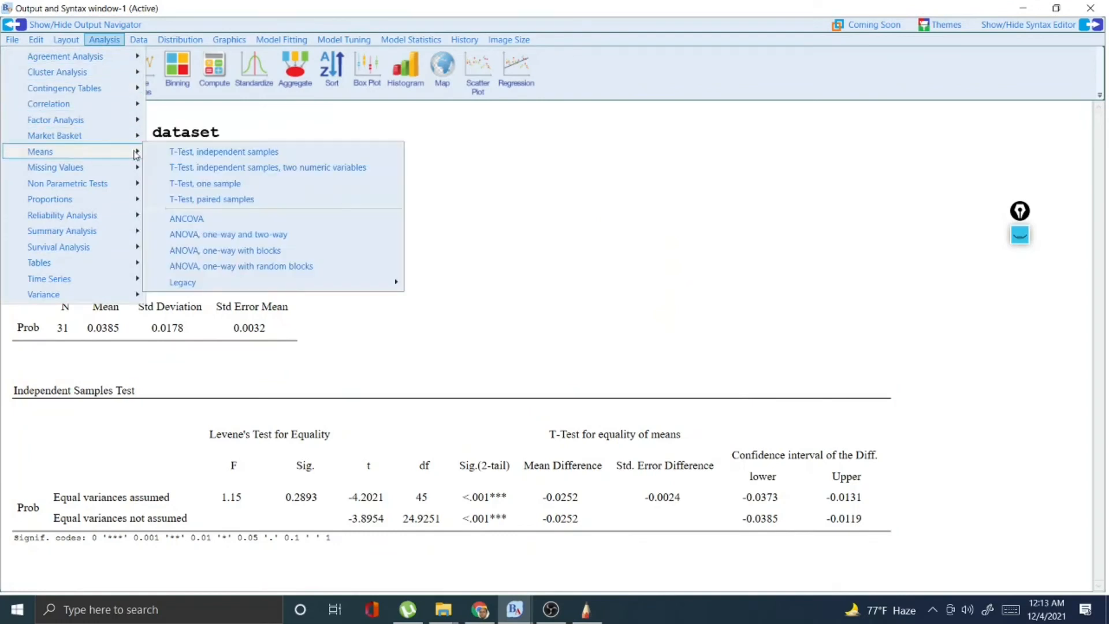
click(199, 202)
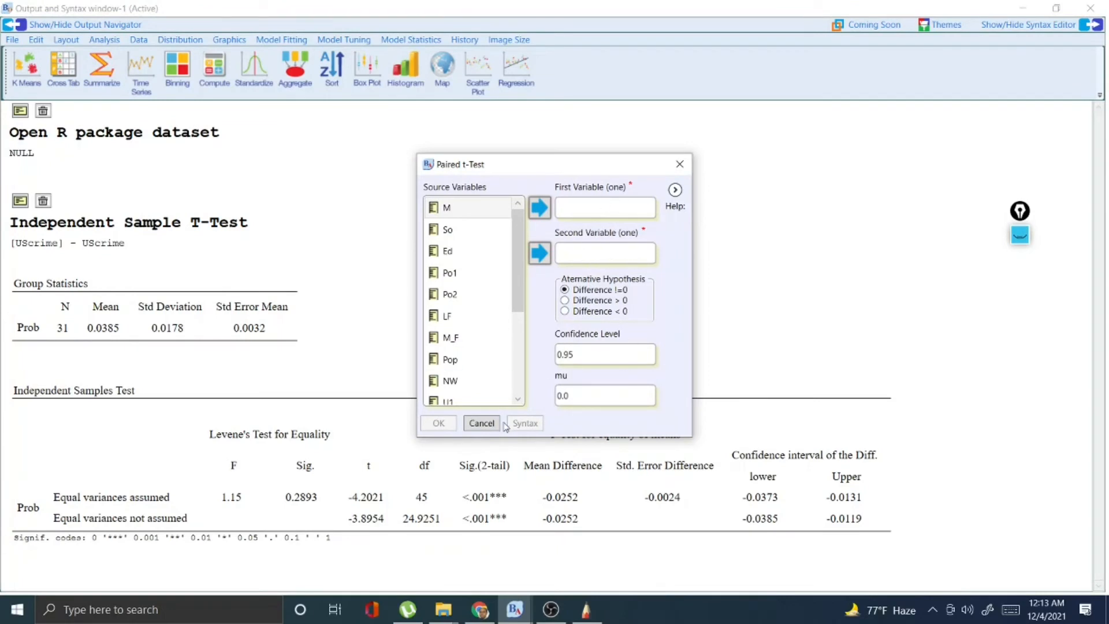
click(477, 426)
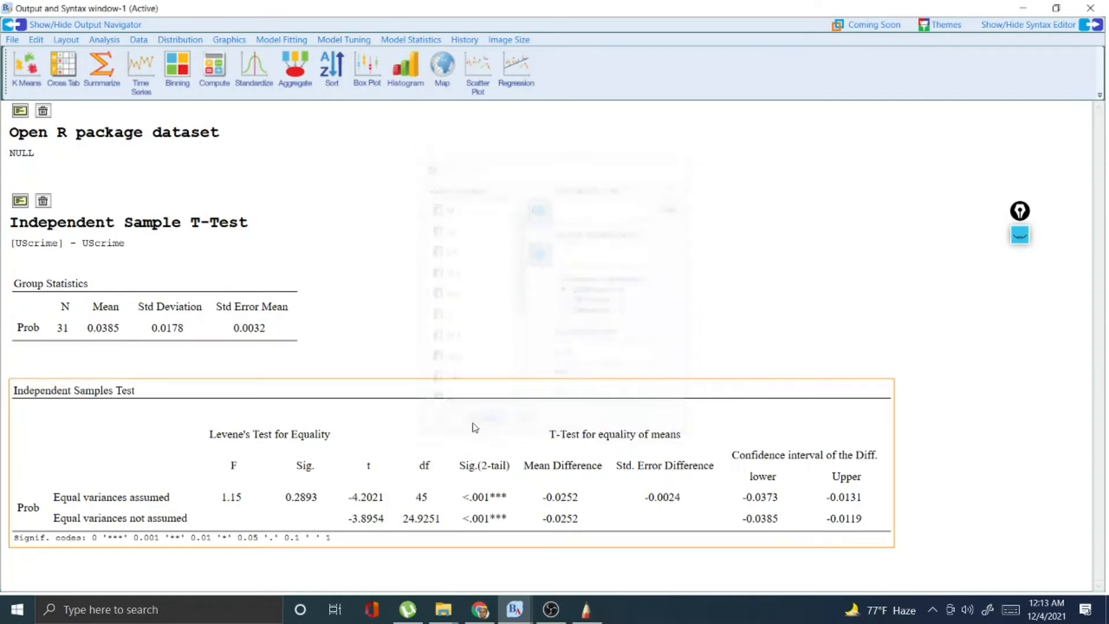
Look at the settings of the independent samples t-test for two numeric variables, and close the dialog without running it.
click(98, 46)
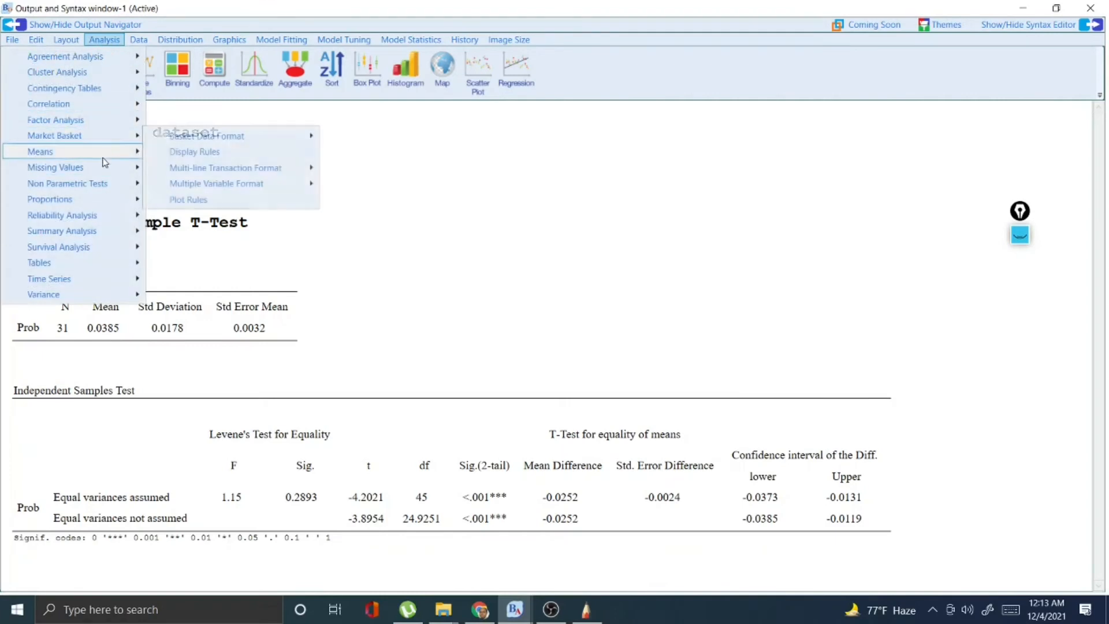
mouse_move(109, 153)
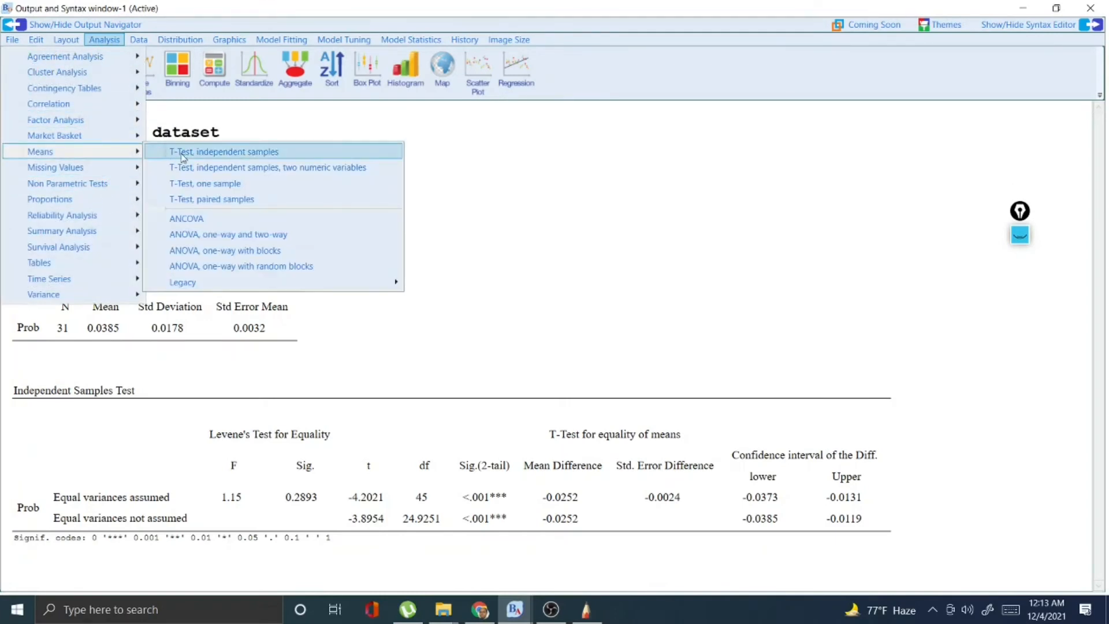
click(305, 168)
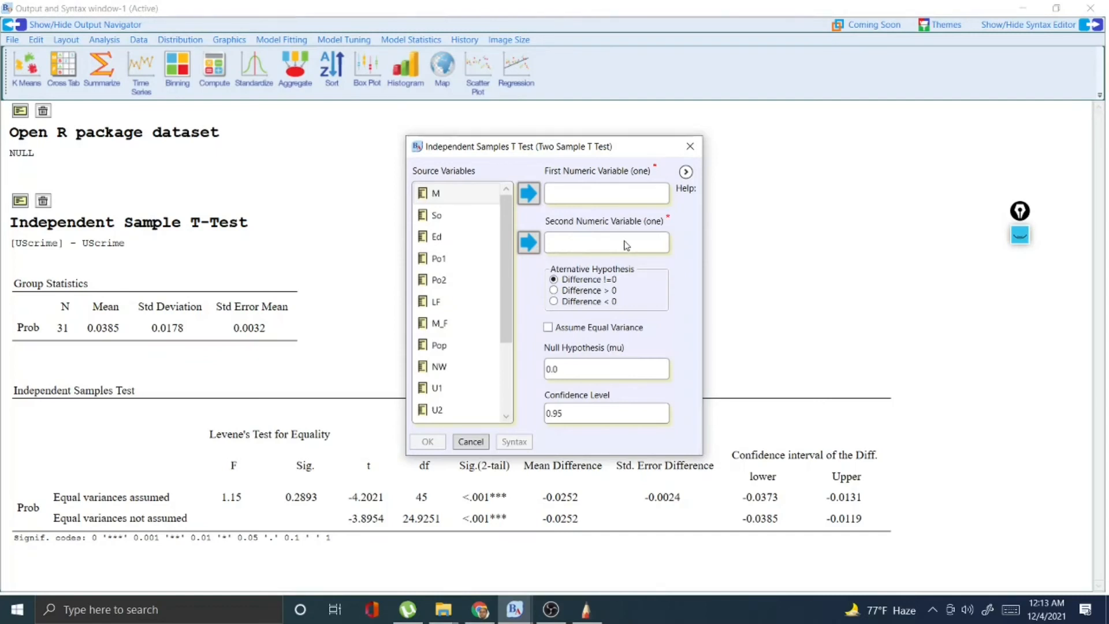
click(690, 146)
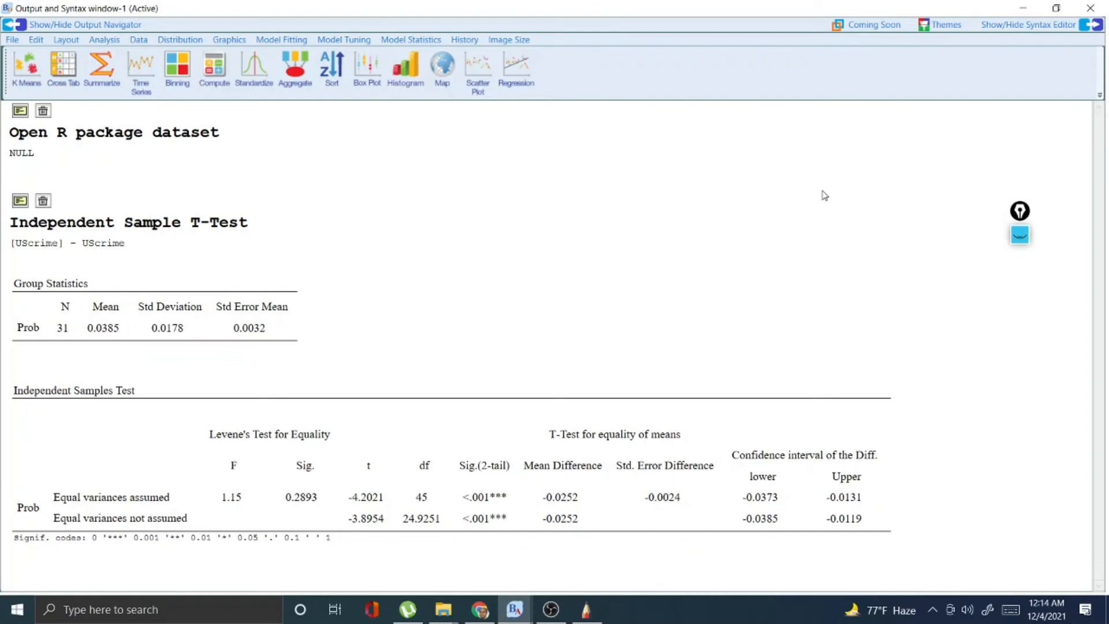
Show the annotations again, handwrite "ANOVA" in yellow above the Group Statistics table, and underline and circle it.
click(1020, 236)
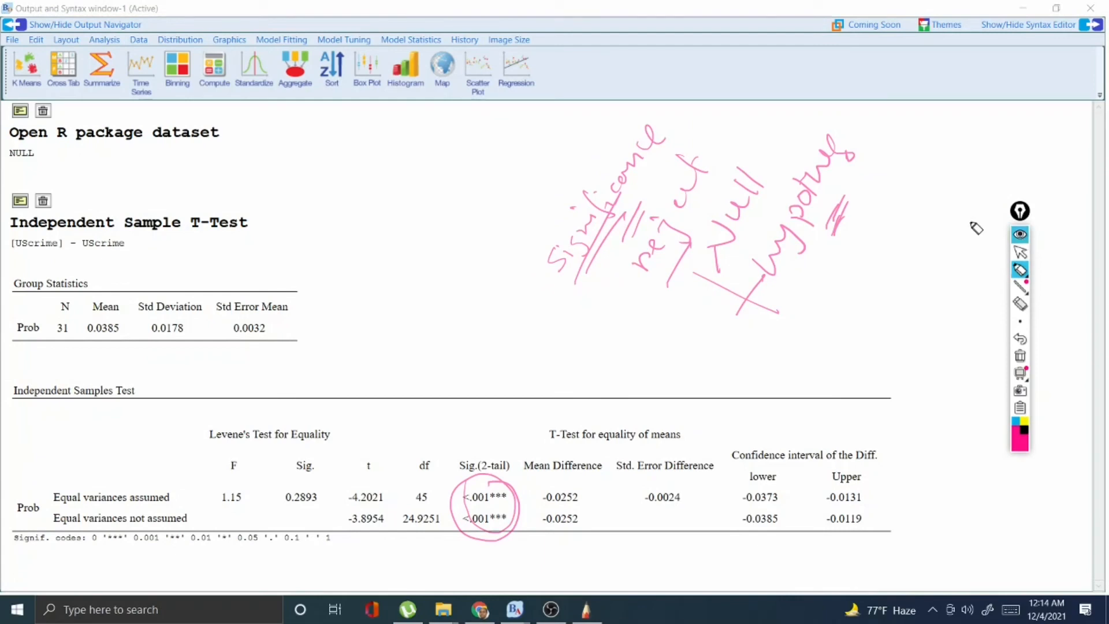
click(1002, 274)
mouse_move(393, 230)
mouse_down()
mouse_move(404, 247)
mouse_move(443, 157)
mouse_move(477, 120)
mouse_up()
drag(444, 228, 477, 162)
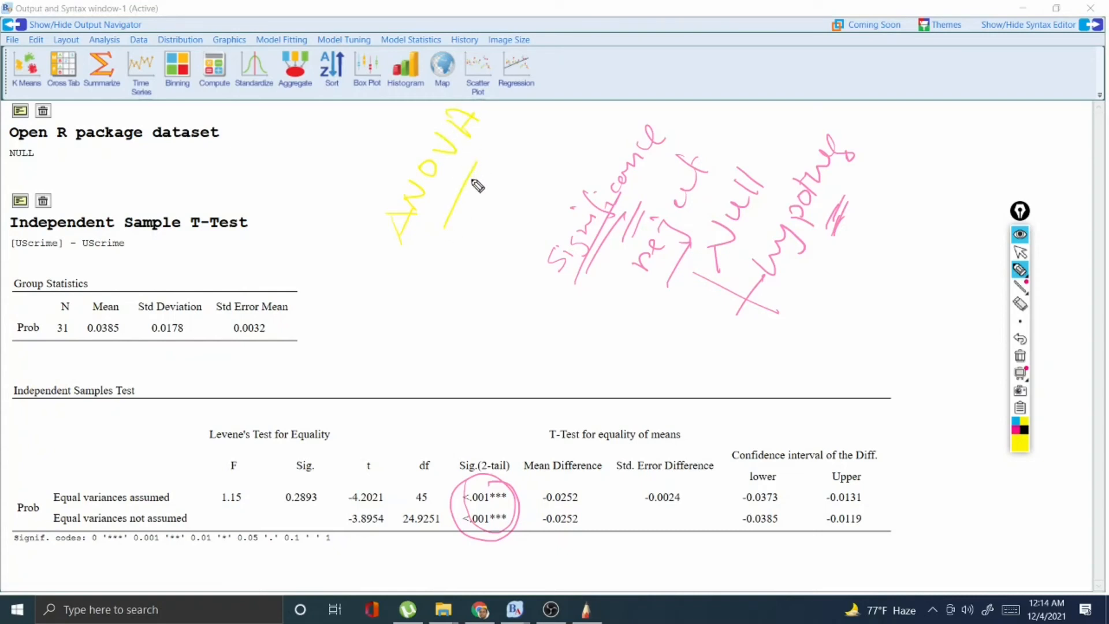
mouse_move(414, 267)
mouse_down()
mouse_move(361, 227)
mouse_move(383, 136)
mouse_move(442, 101)
mouse_move(494, 118)
mouse_move(449, 245)
mouse_move(422, 275)
mouse_up()
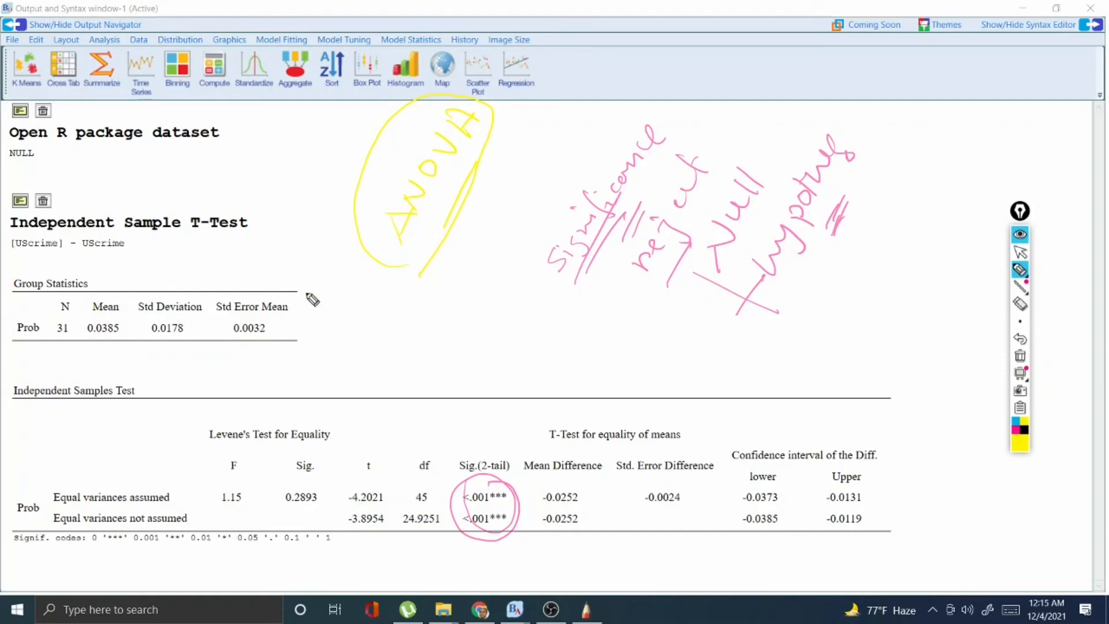
Circle Prob's N value in the Group Statistics table in yellow, retrace the ring around "ANOVA", and hide the annotations.
mouse_move(77, 318)
mouse_down()
mouse_move(59, 328)
mouse_move(72, 319)
mouse_up()
mouse_move(375, 219)
mouse_down()
mouse_move(371, 149)
mouse_move(432, 104)
mouse_move(492, 118)
mouse_move(465, 226)
mouse_move(380, 251)
mouse_move(396, 254)
mouse_up()
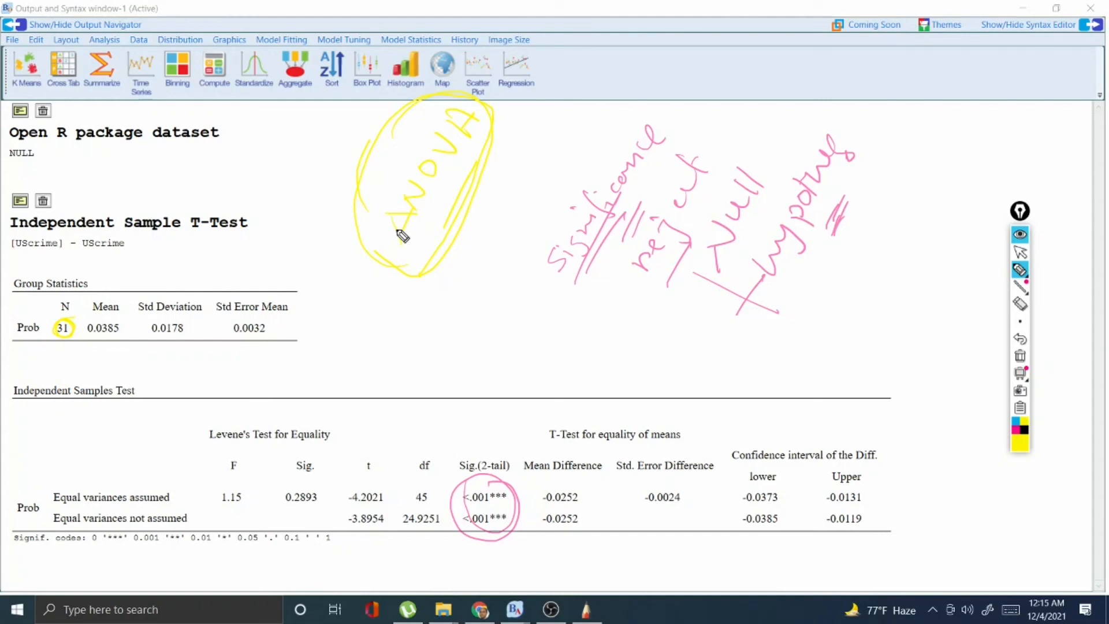
mouse_move(1005, 269)
click(1020, 234)
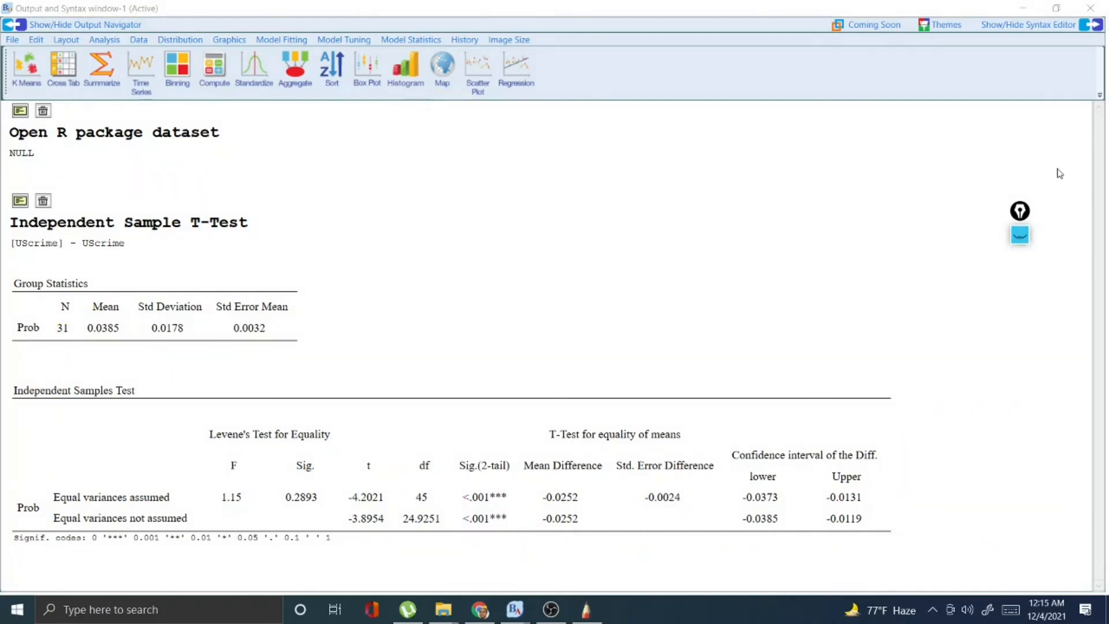
Bring back the R syntax editor beside the output and generate in it the code for the independent samples t-test of Prob by So.
click(1092, 25)
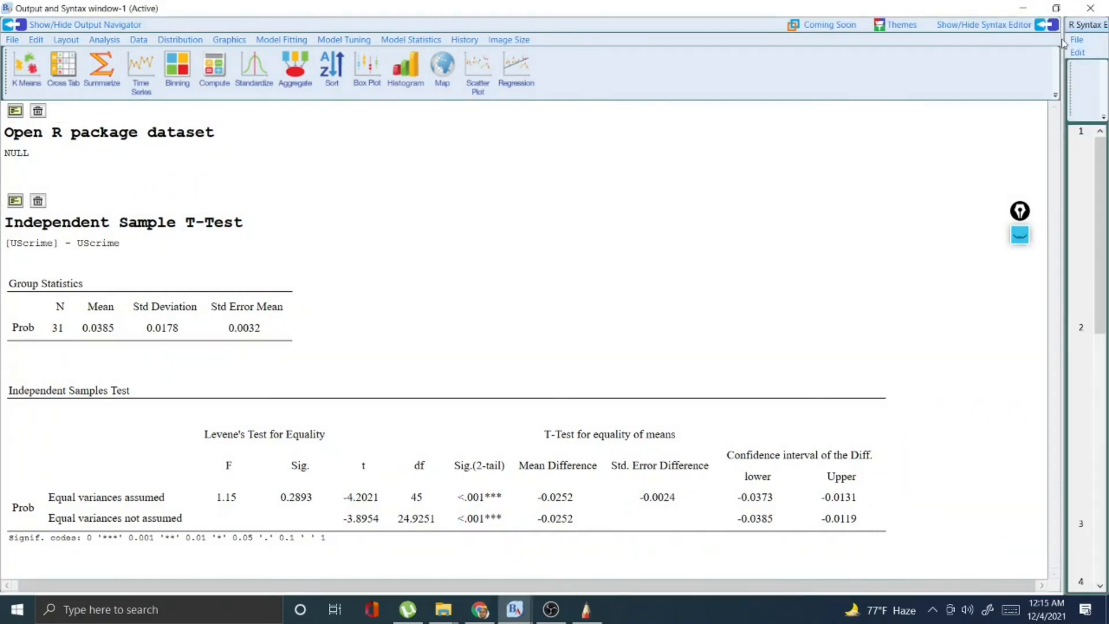
drag(887, 51, 488, 50)
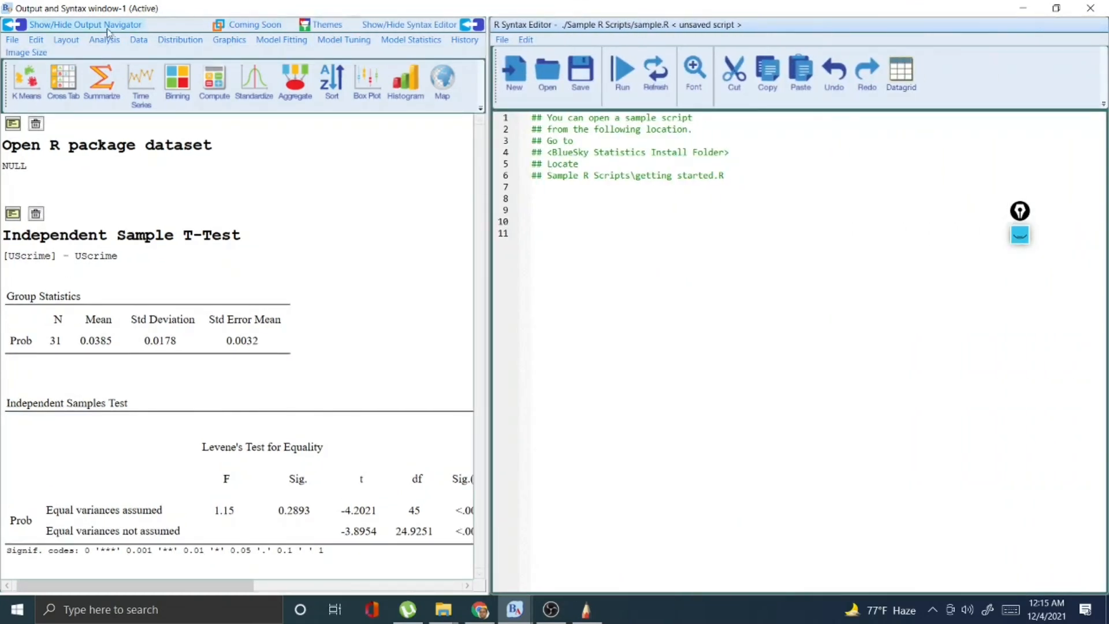
click(99, 40)
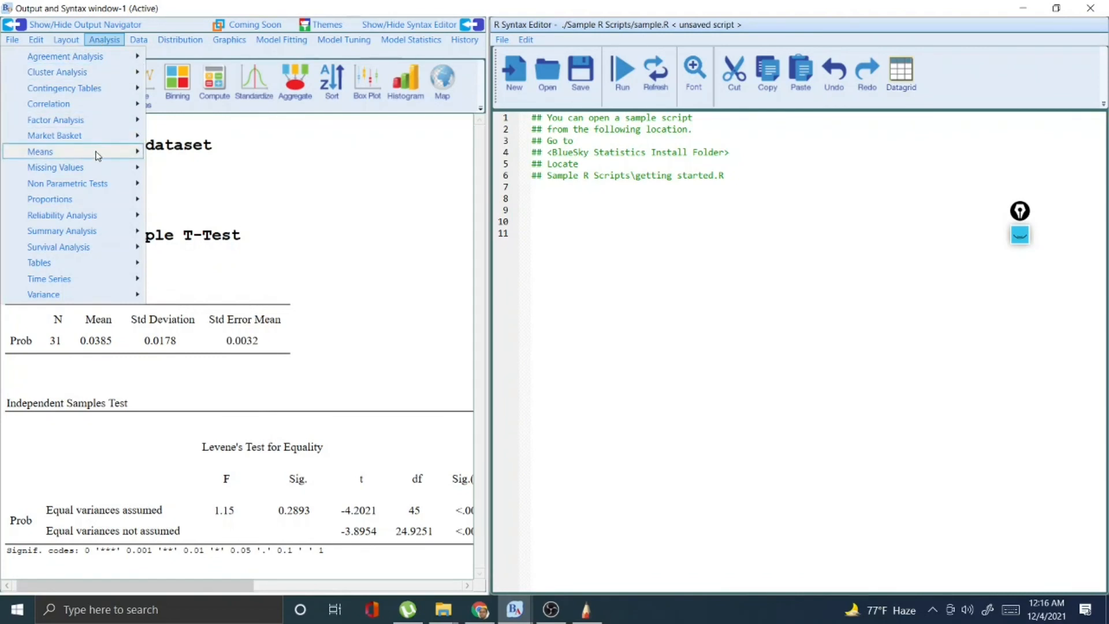
mouse_move(98, 152)
click(195, 153)
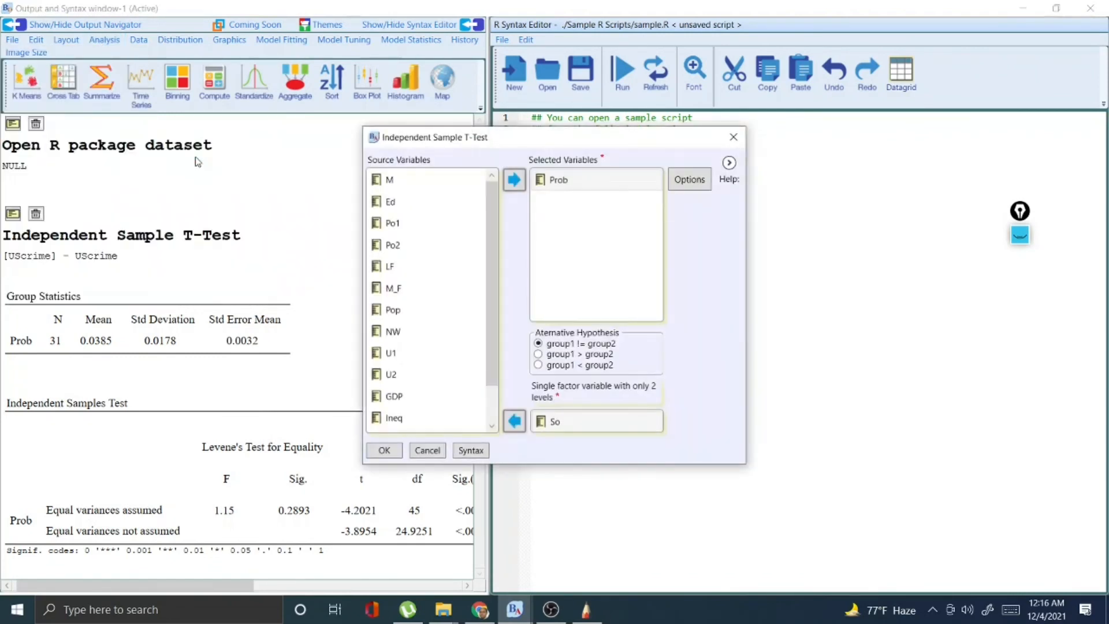
click(478, 452)
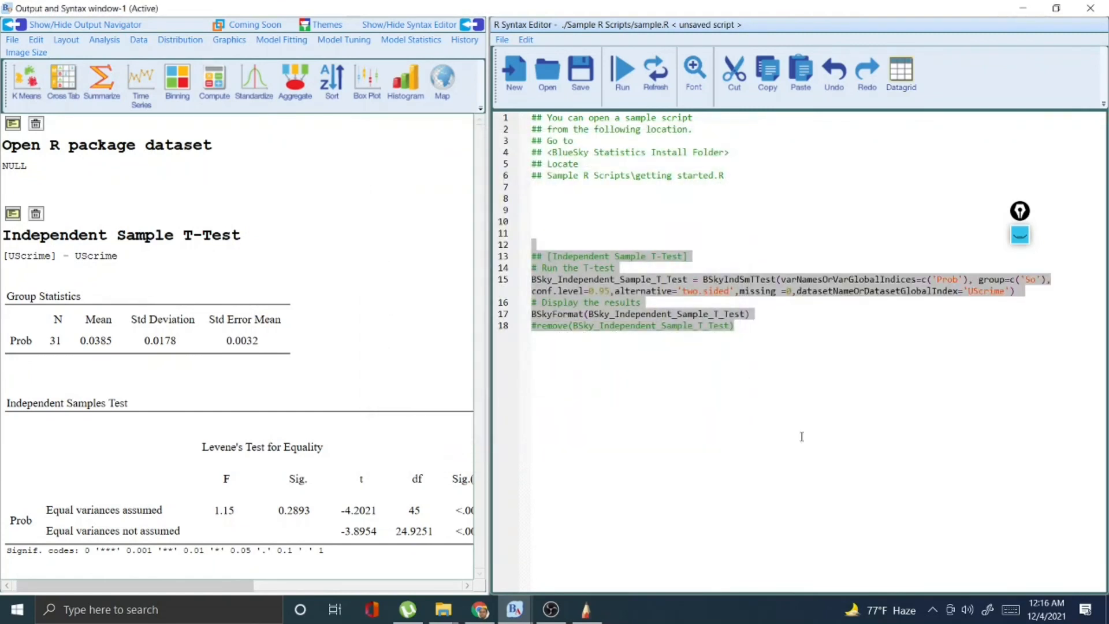
Select the generated t-test code in the R syntax editor, from the "# Run the T-test" comment to the last line, and run it.
click(655, 465)
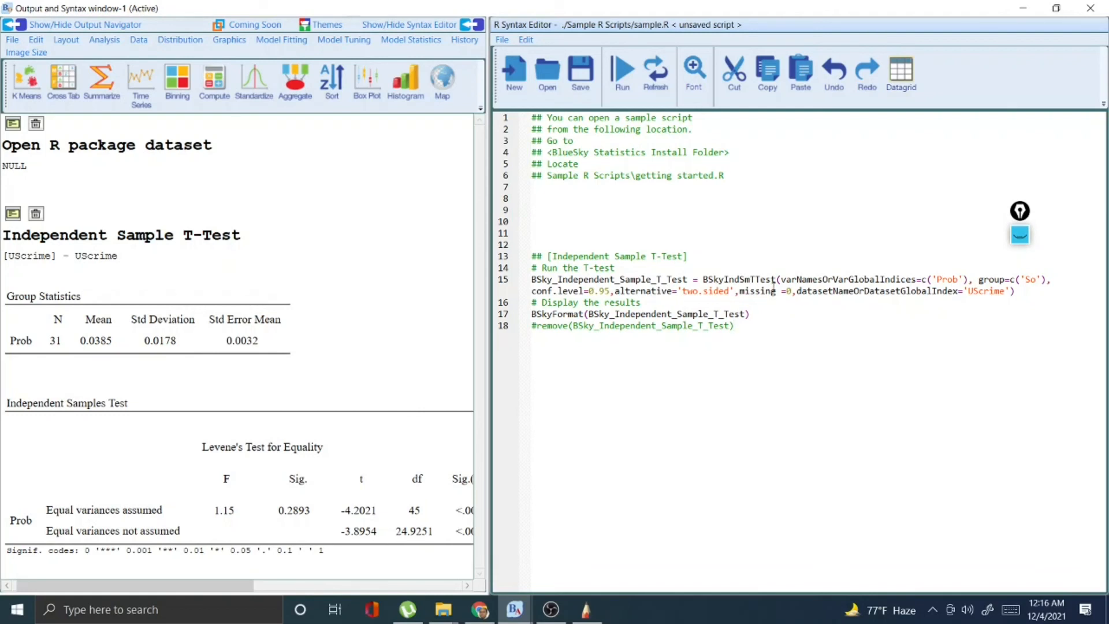
drag(532, 268, 741, 337)
click(622, 69)
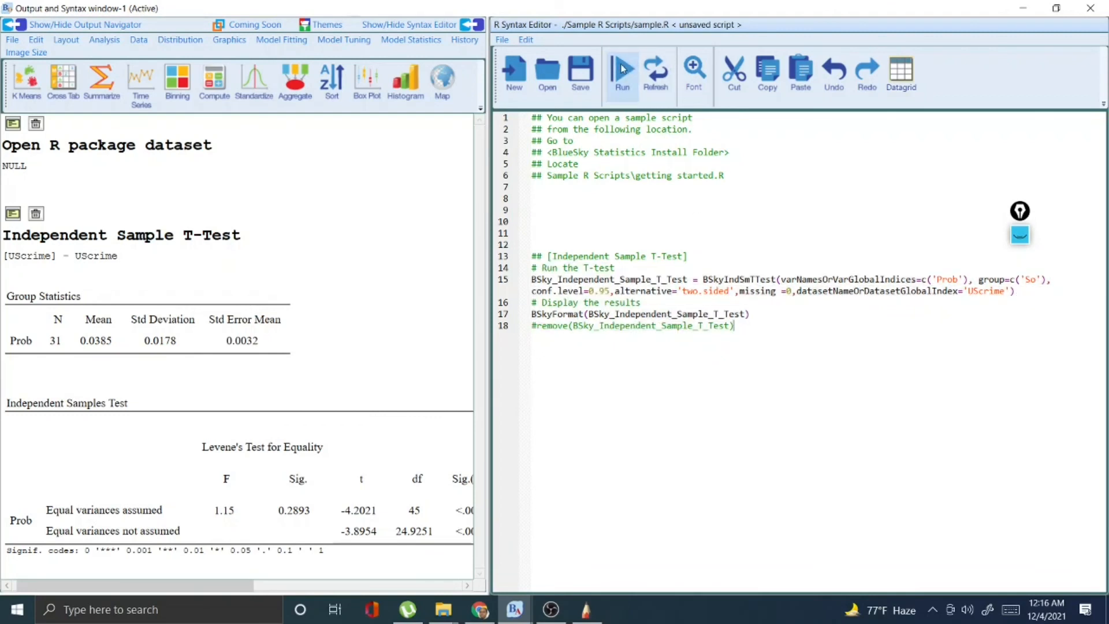
Widen the output pane and compare the t-test tables produced by the R code with those of the original test.
click(482, 323)
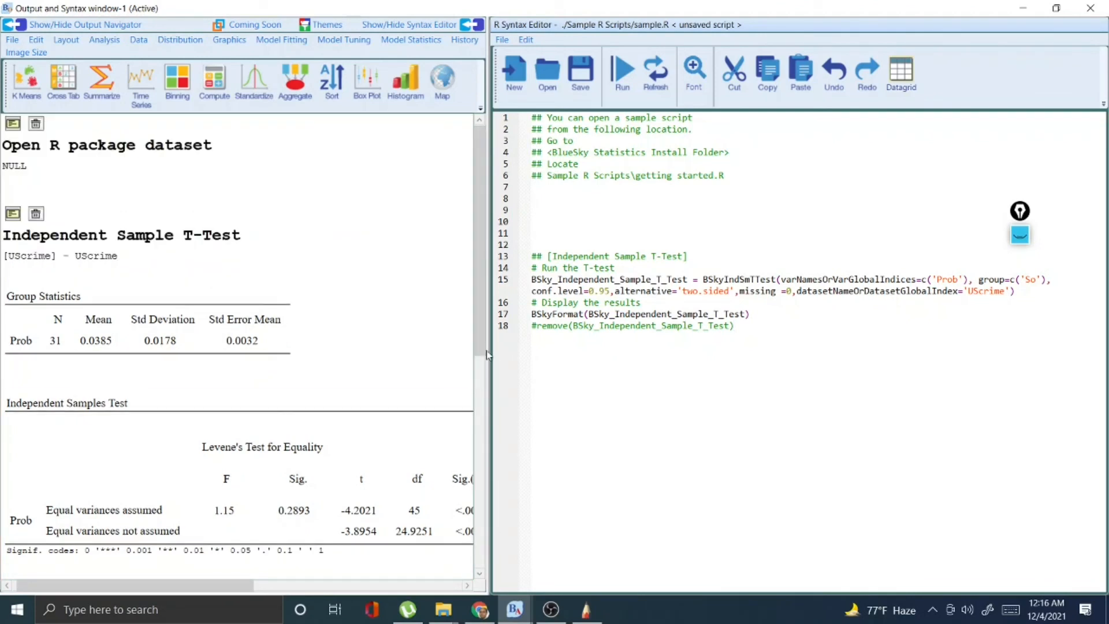
drag(486, 354, 754, 571)
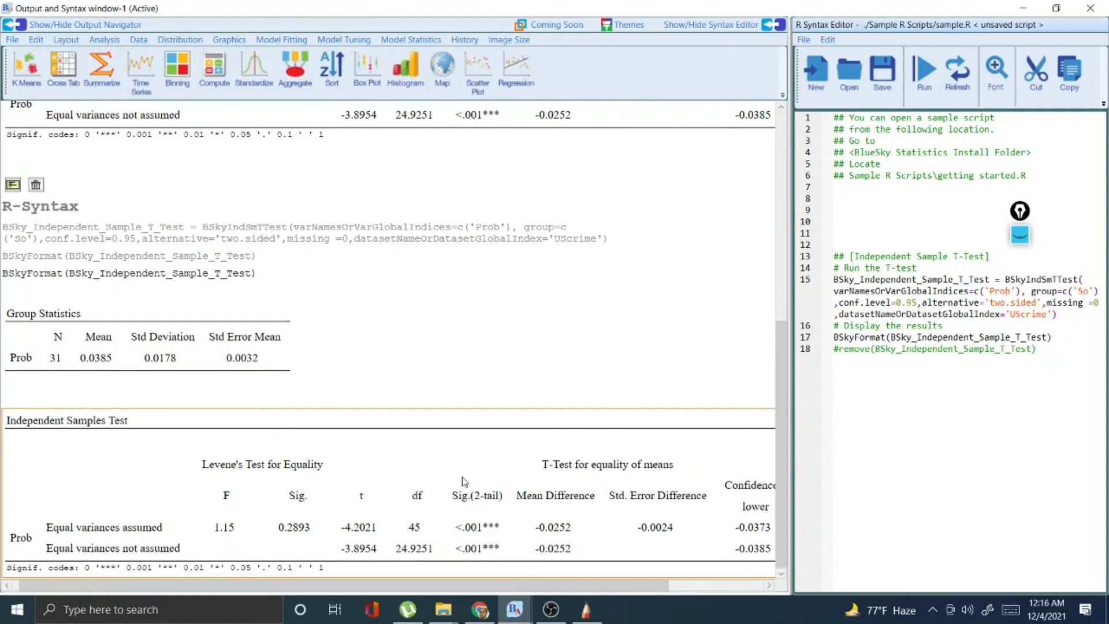
drag(781, 390, 795, 224)
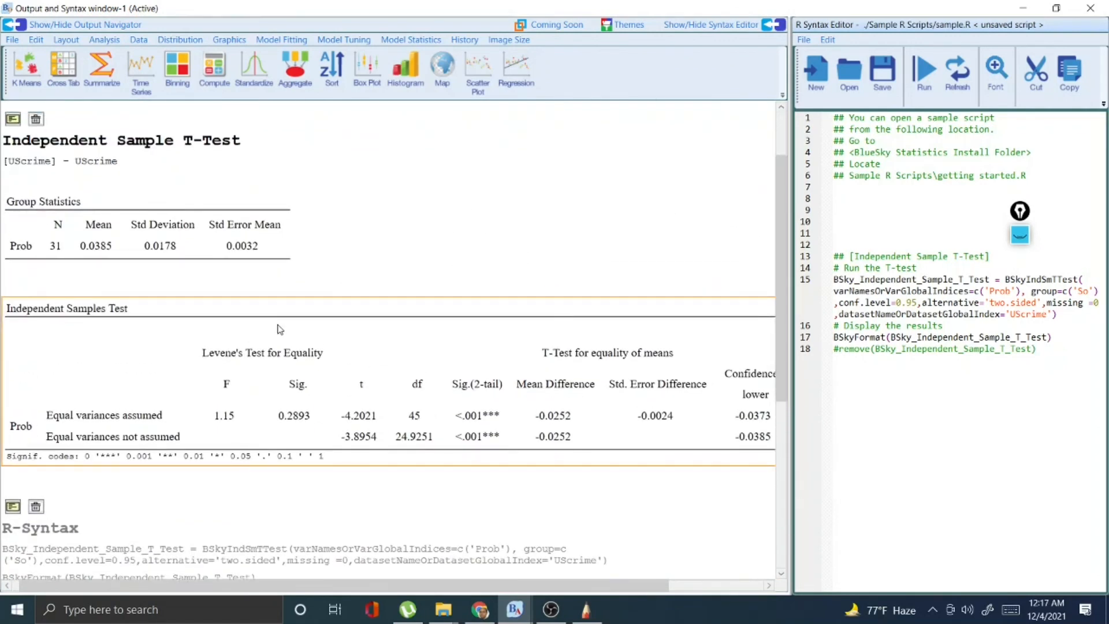